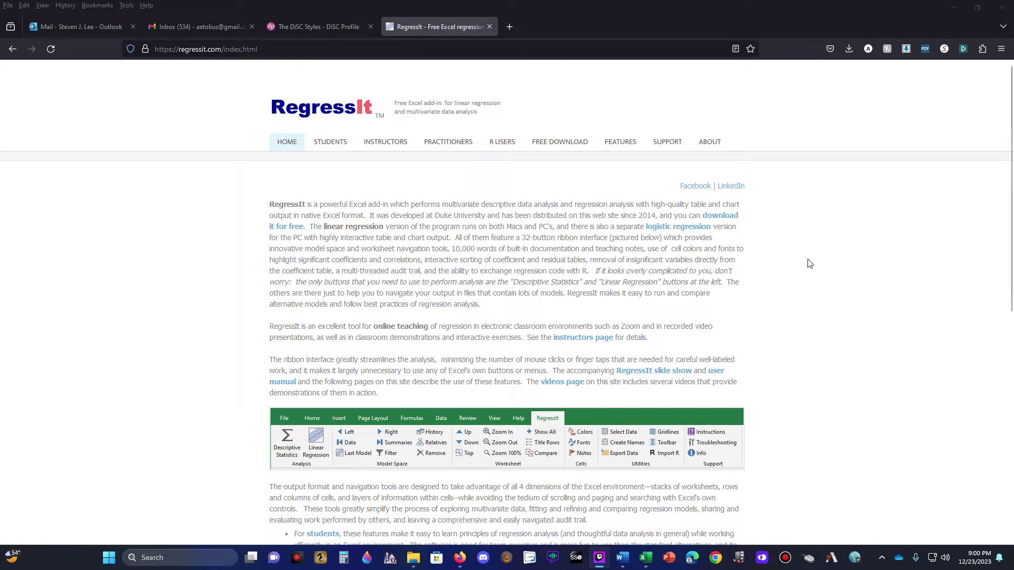
Open the RegressItPC download page and examine its installation and testing instructions.
left_click(237, 53)
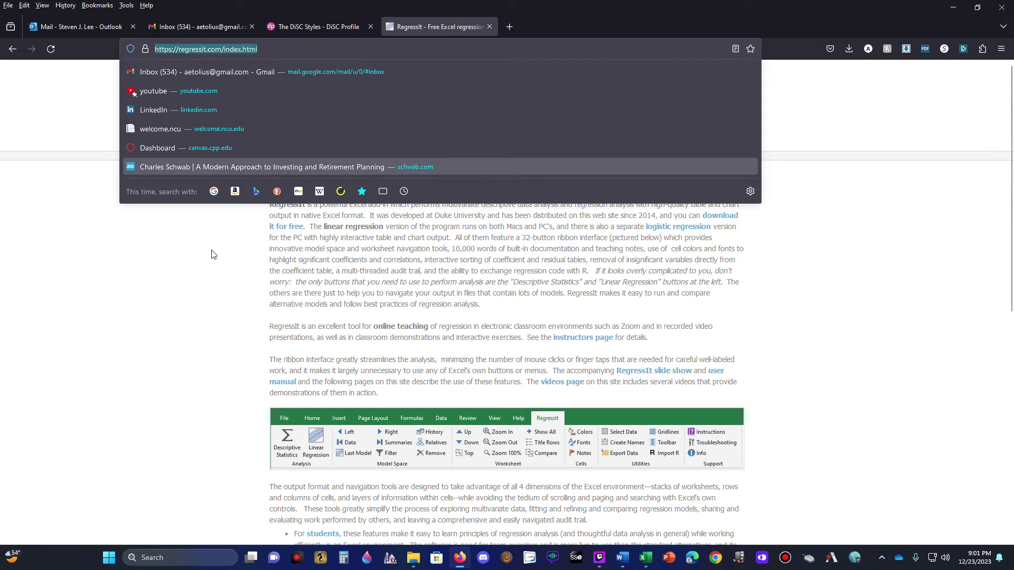
left_click(208, 308)
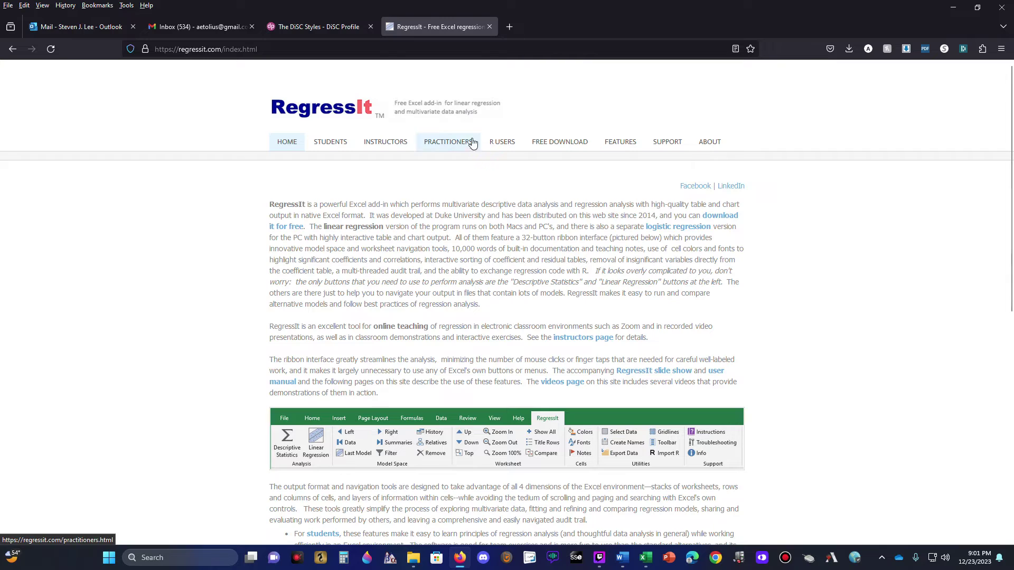
mouse_move(505, 145)
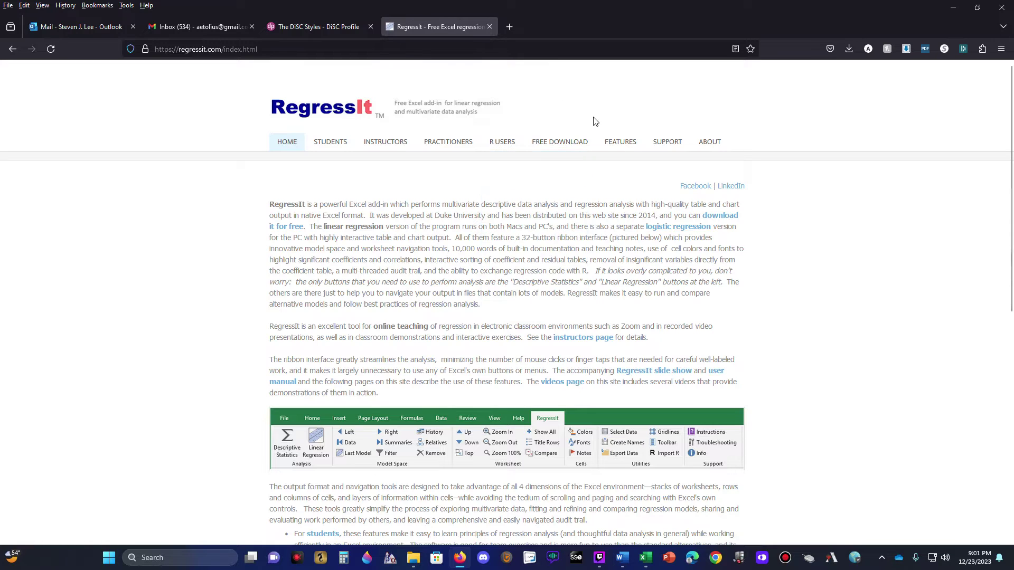
mouse_move(564, 146)
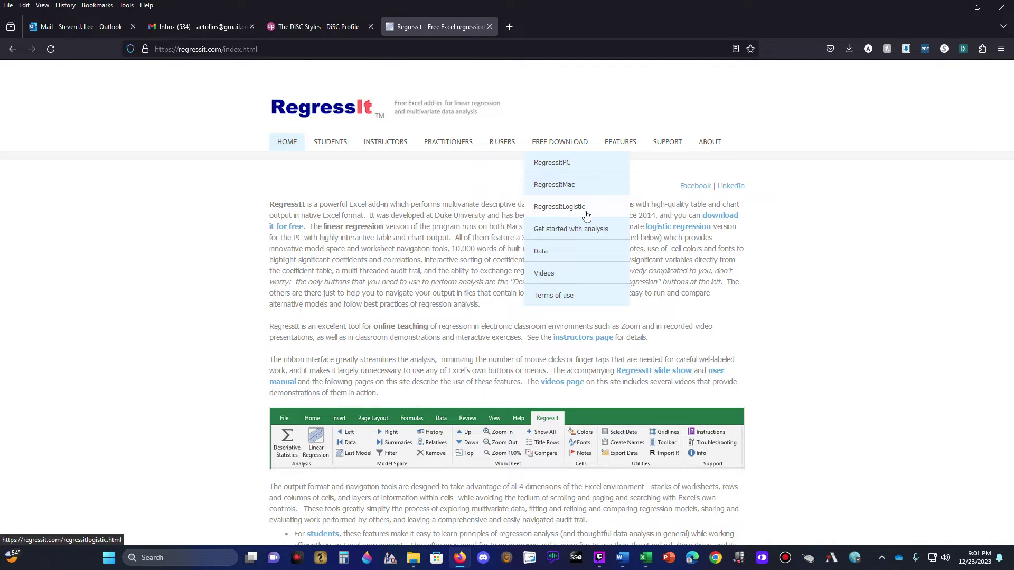
left_click(574, 167)
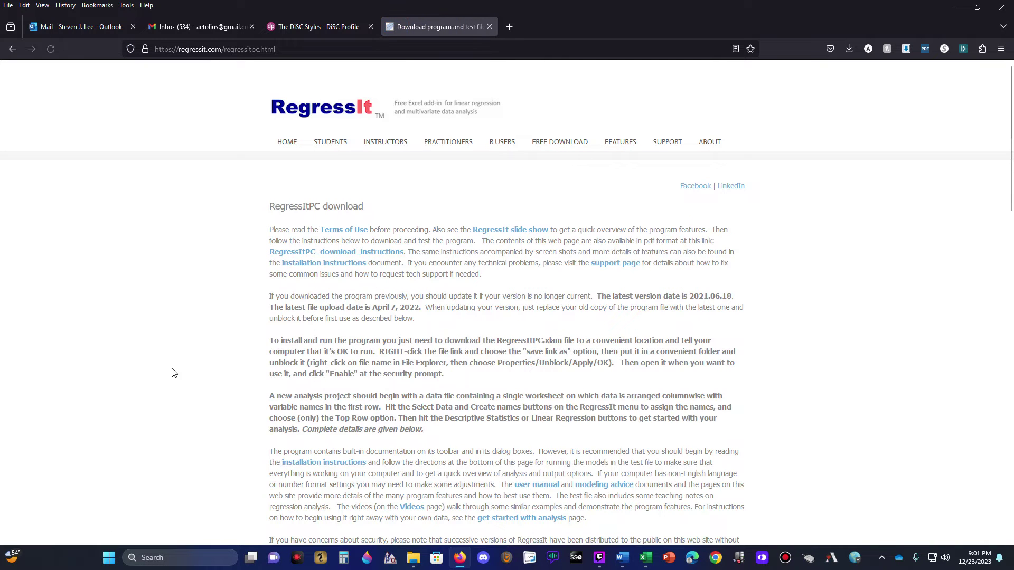
scroll(410, 330, "down", 10)
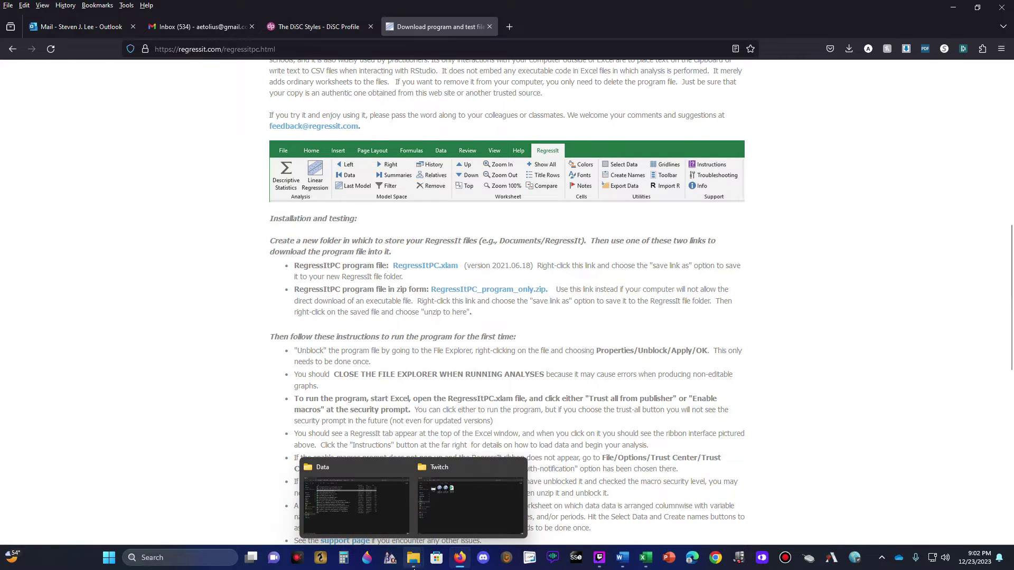
Switch to File Explorer and search the Downloads folder for "regressit".
mouse_move(413, 557)
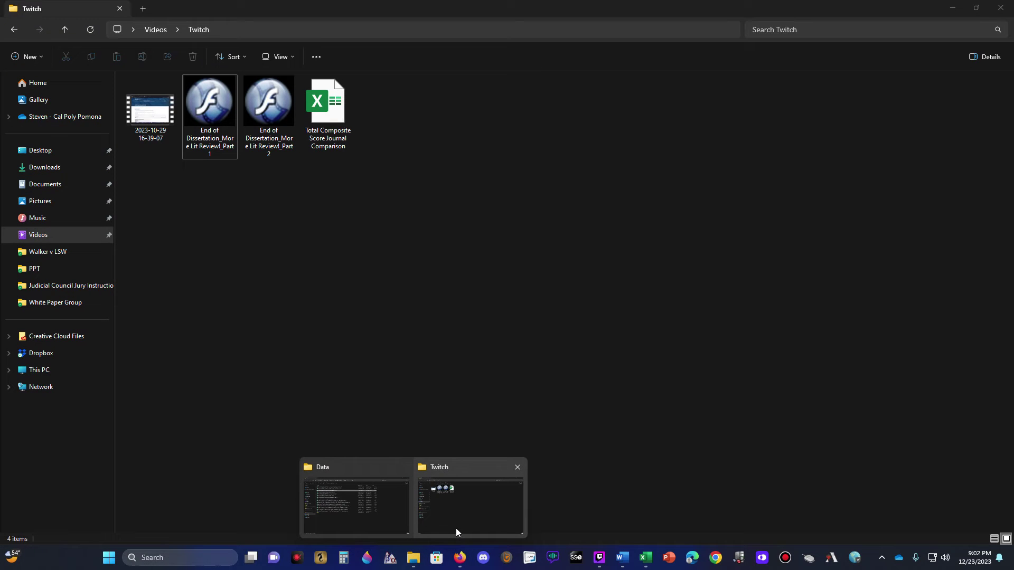
left_click(456, 531)
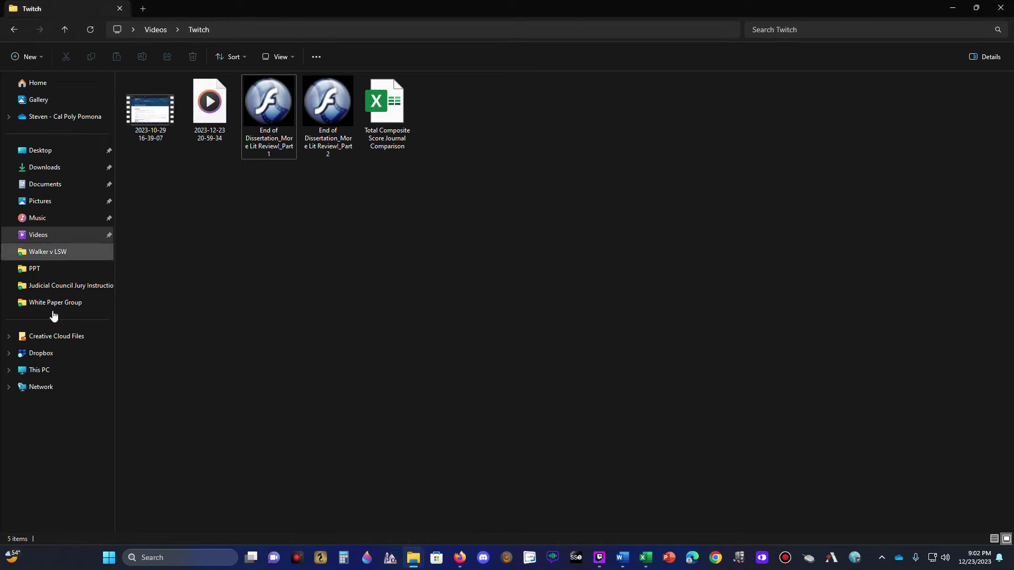
left_click(41, 353)
left_click(49, 168)
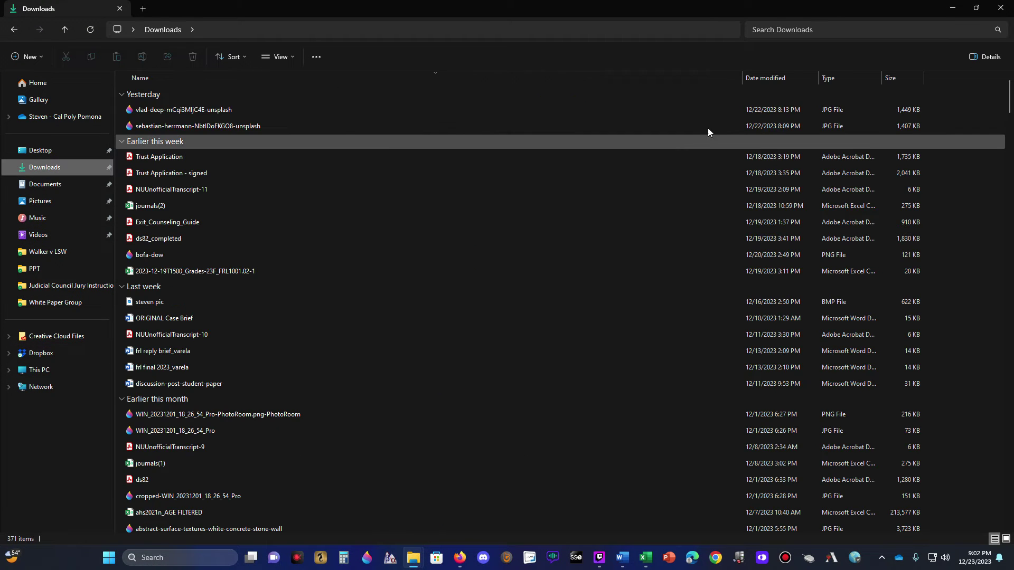
left_click(800, 29)
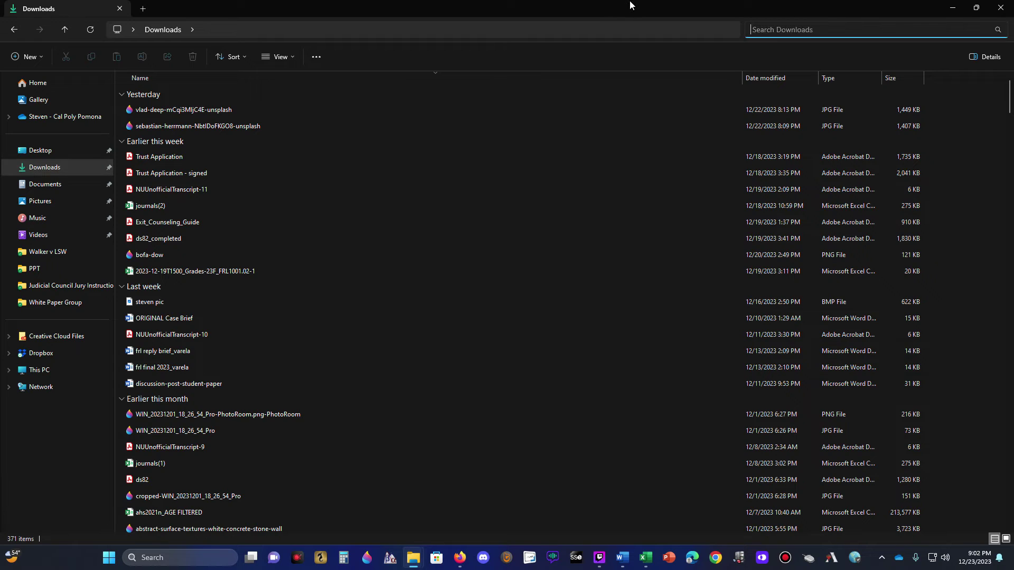
type("regressit")
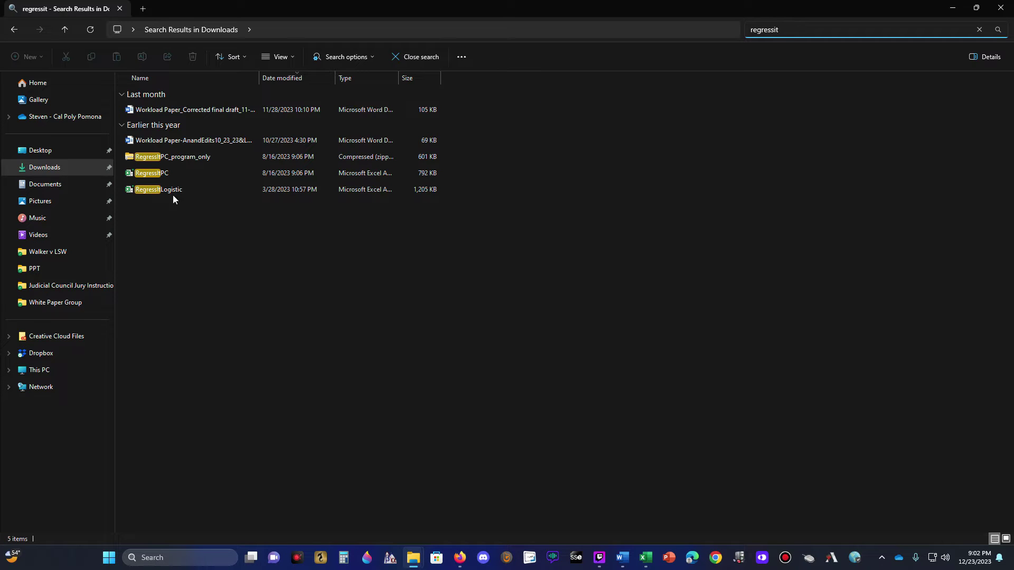
Open the RegressItPC add-in file from the search results in Excel with its macros enabled.
double_click(156, 173)
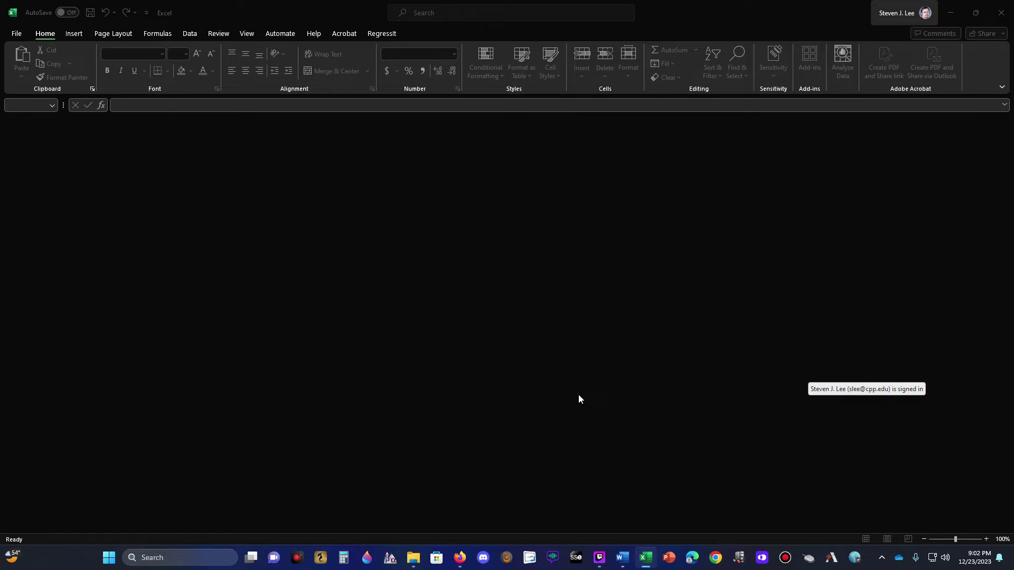
left_click(1000, 12)
right_click(163, 174)
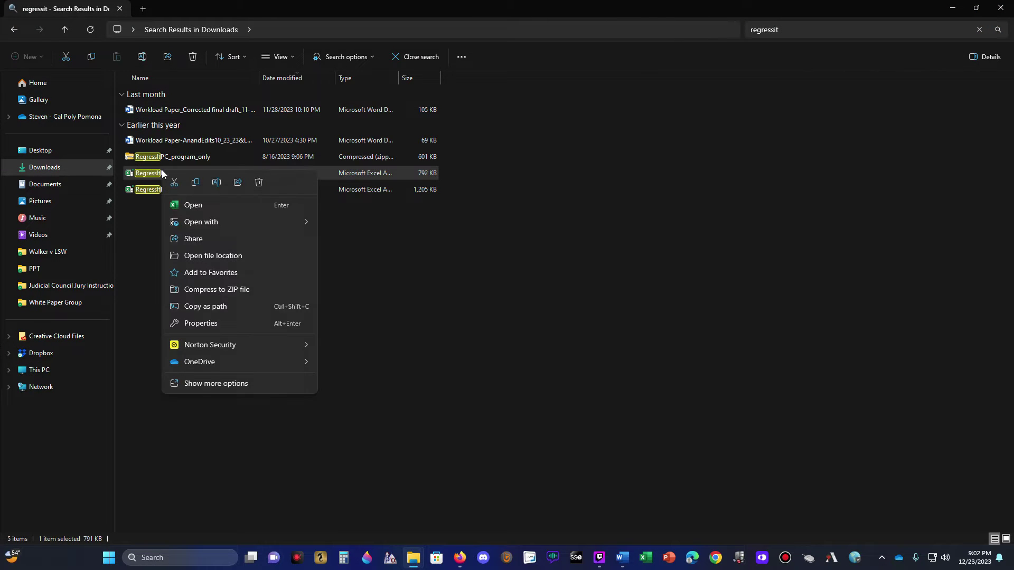
left_click(200, 206)
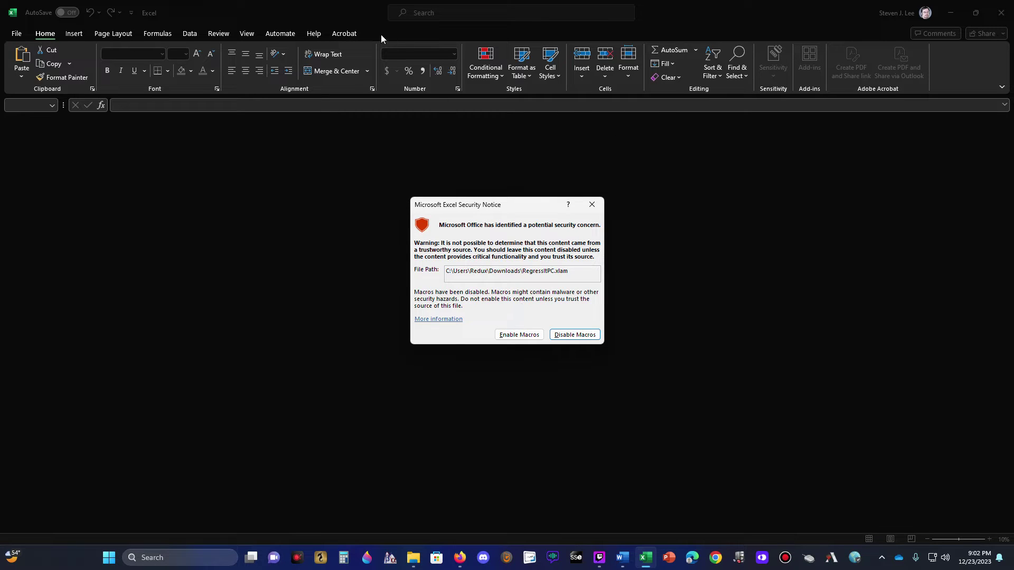
left_click(516, 334)
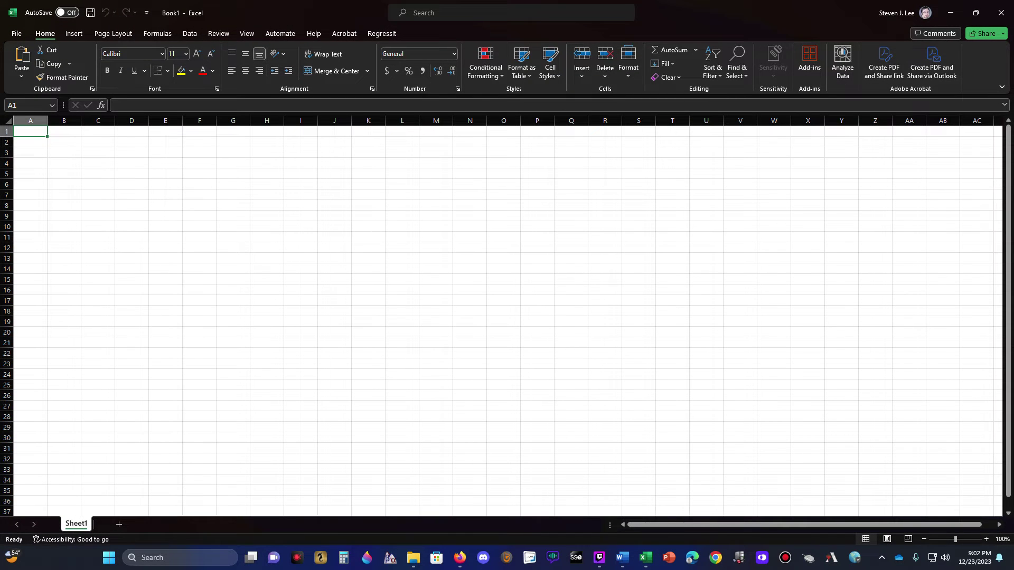
Examine the RegressIt add-in's analysis, model space, worksheet and utility commands.
left_click(381, 33)
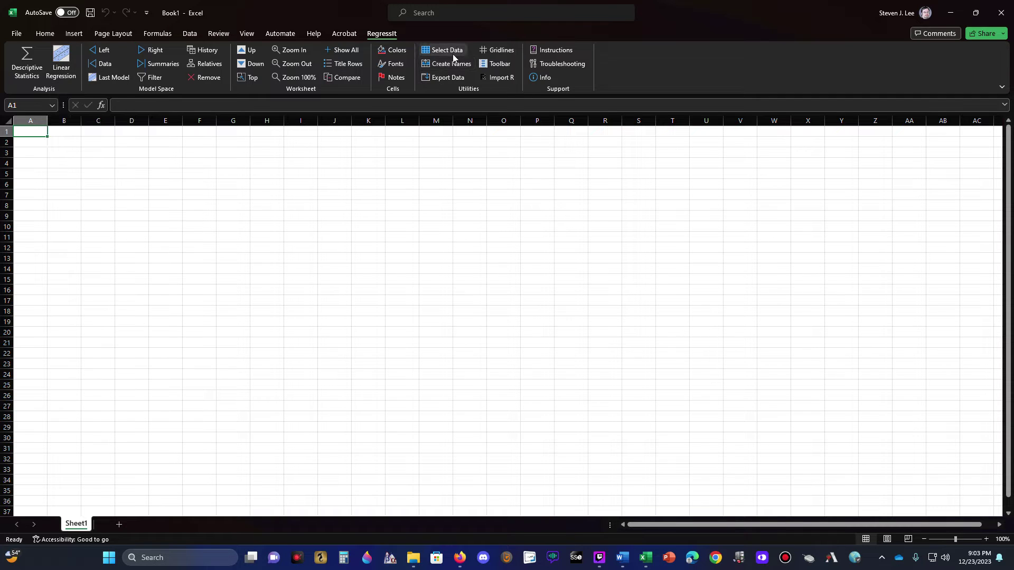
left_click(71, 62)
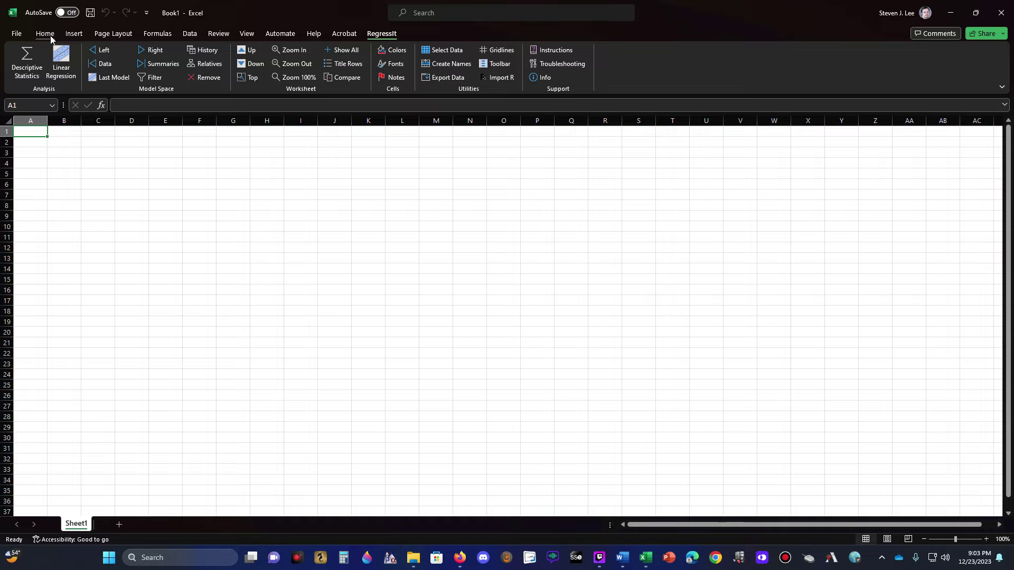
left_click(19, 34)
left_click(15, 38)
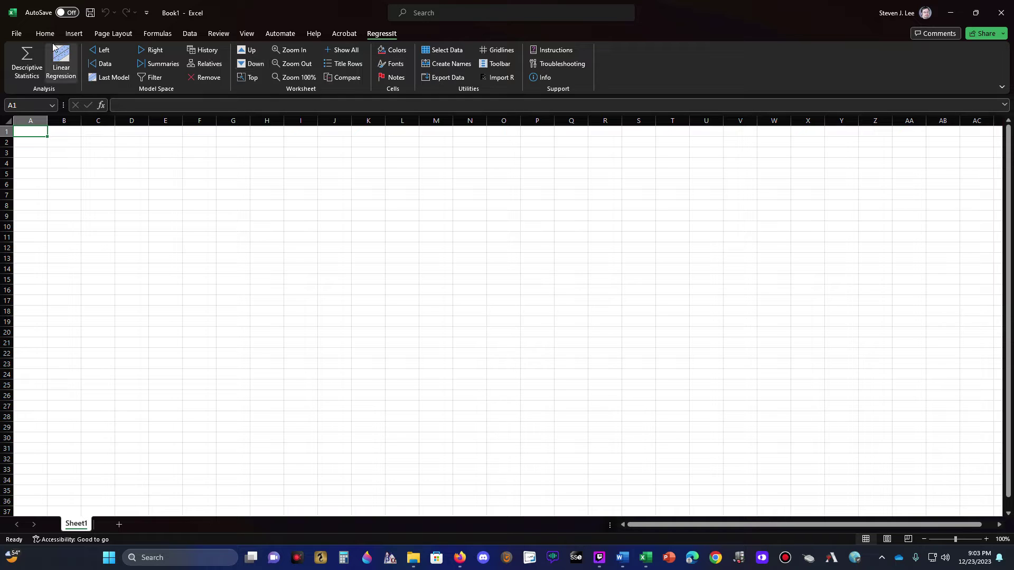
Browse for a workbook to open in Dropbox > Publications > Education-Psychology-Economics > Hours Worked > Data.
left_click(16, 33)
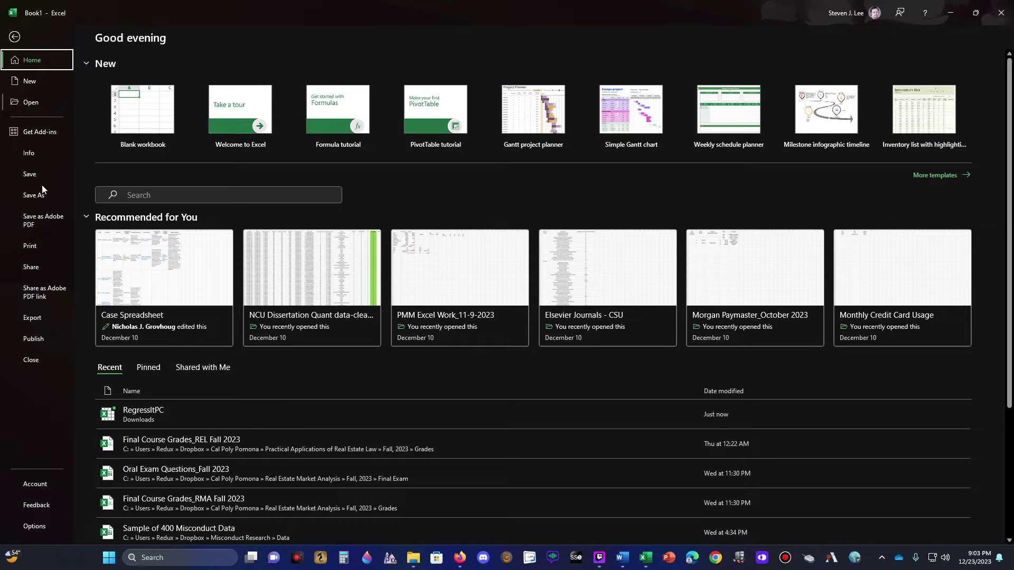
left_click(29, 108)
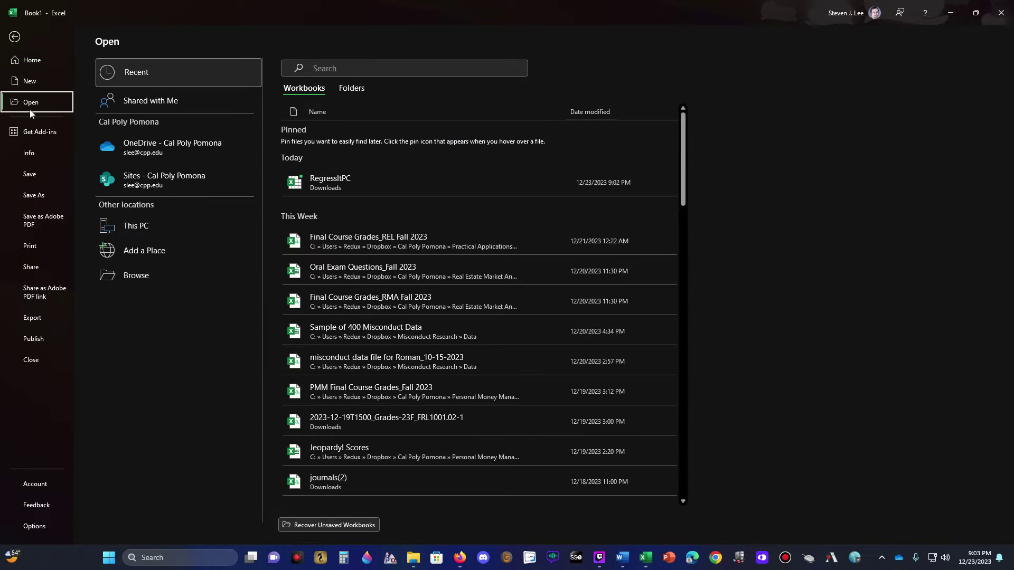
left_click(156, 274)
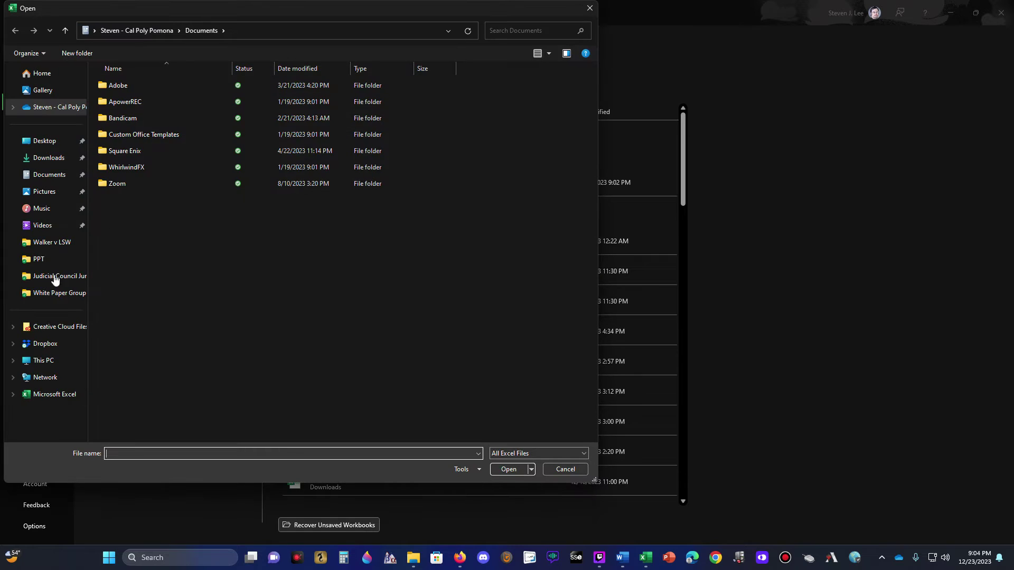
left_click(42, 344)
scroll(145, 243, "down", 5)
scroll(137, 212, "down", 7)
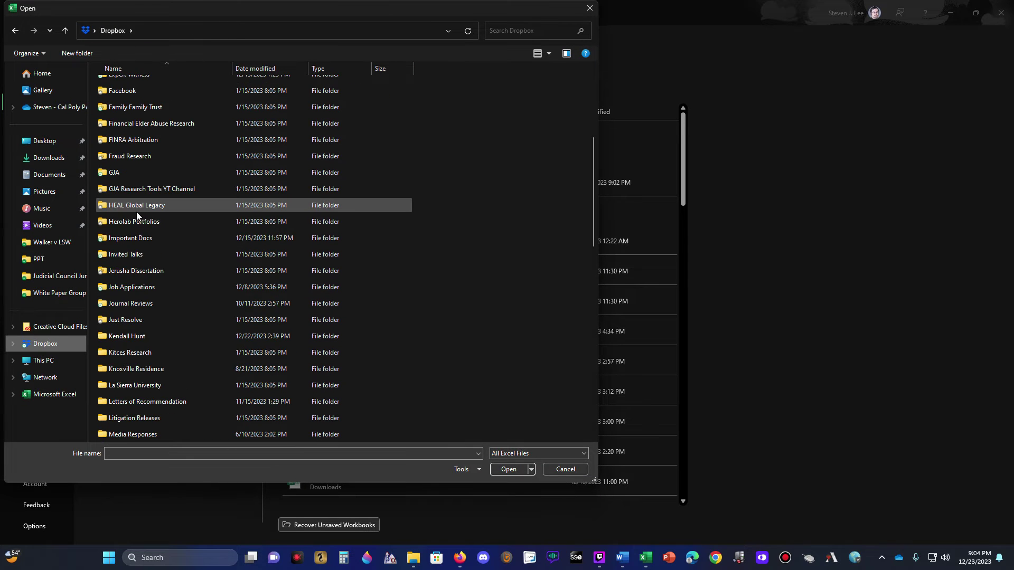
double_click(132, 352)
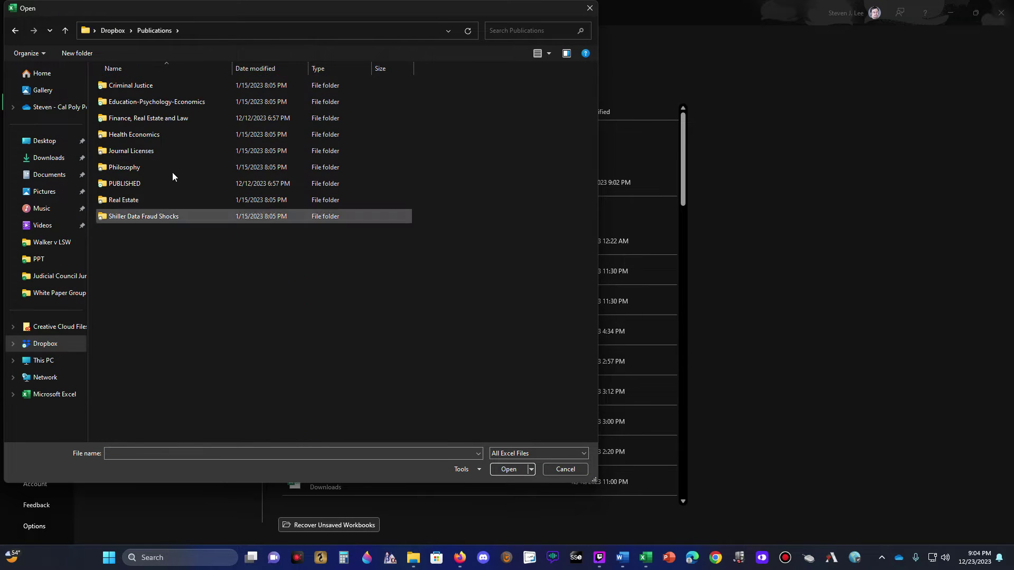
double_click(172, 103)
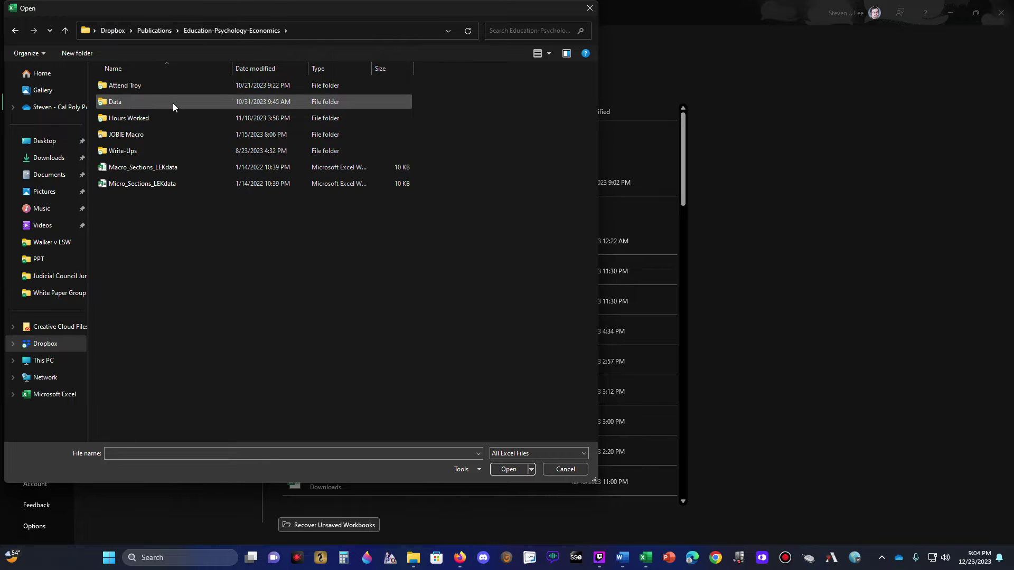
double_click(142, 114)
double_click(141, 87)
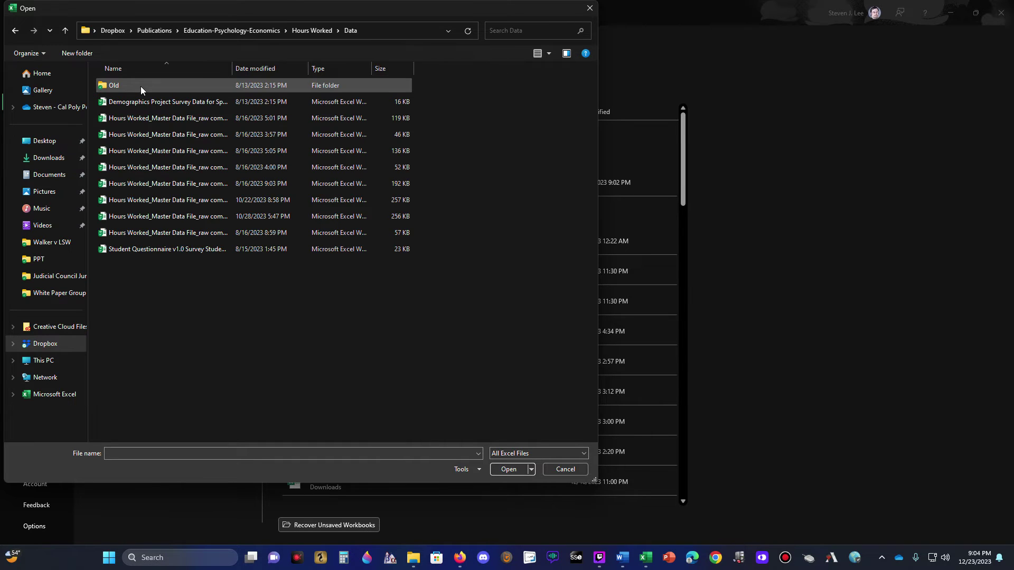
Widen the file names, sort the Data folder by newest modification date, and open the Hours Worked master data regression workbook.
left_click_drag(263, 69, 445, 79)
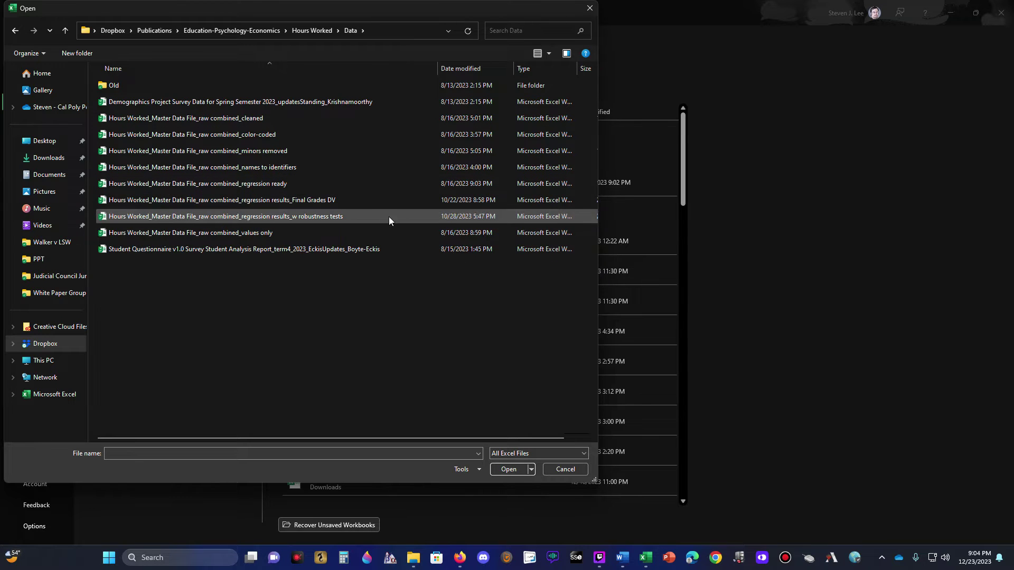
left_click(462, 68)
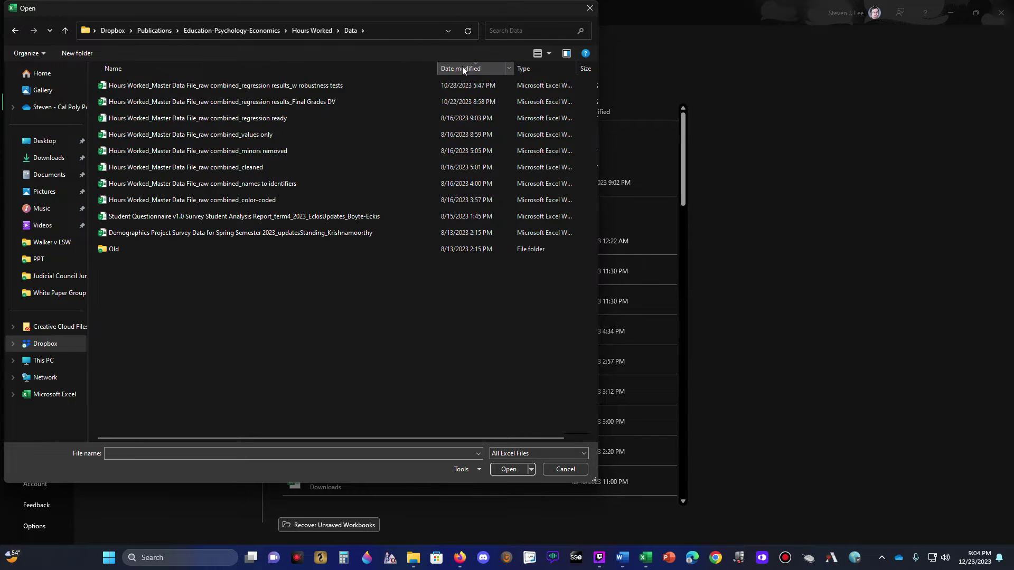
left_click(267, 119)
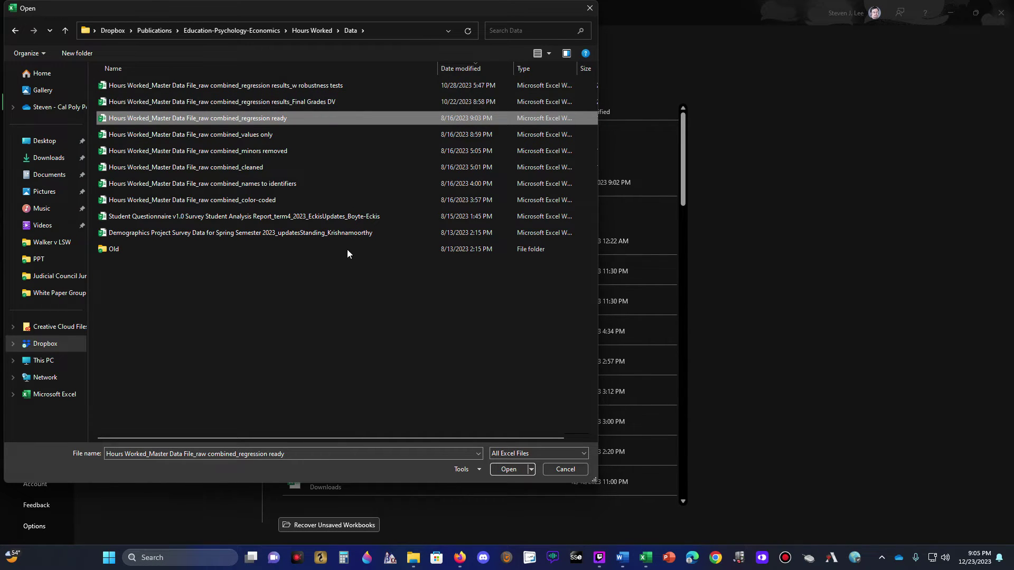
left_click(464, 69)
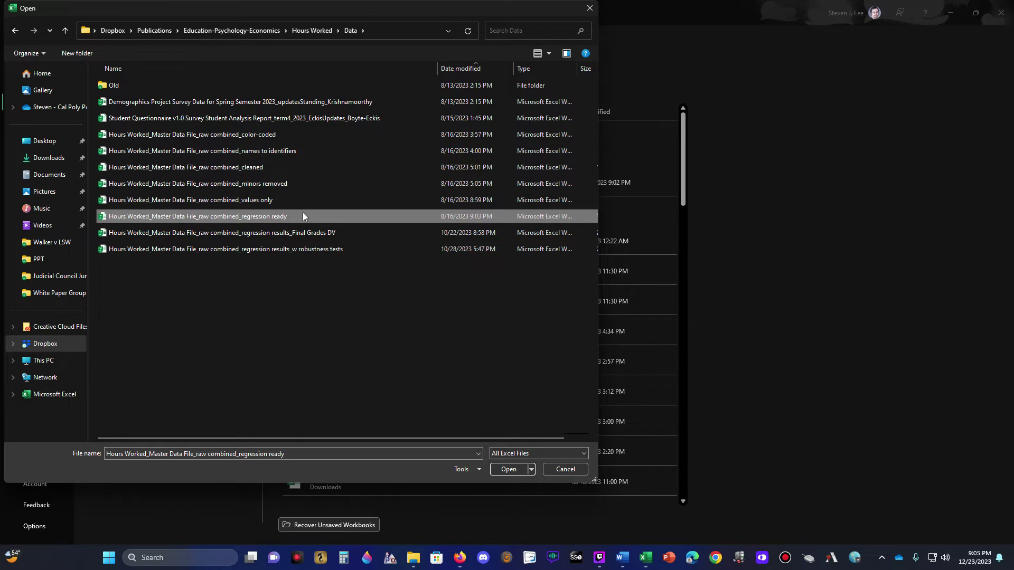
left_click(460, 67)
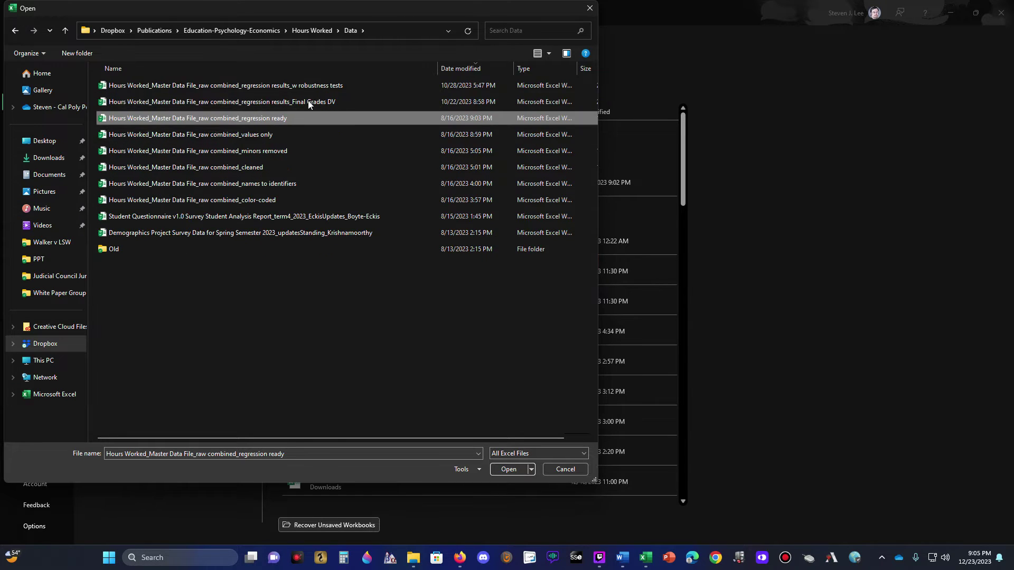
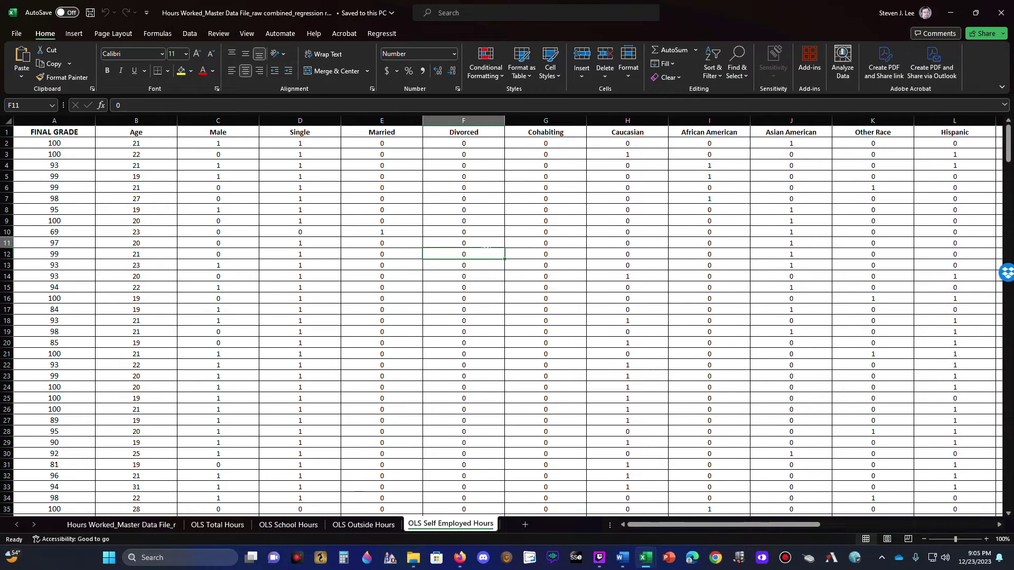
Examine the variable headers across row 1 of the OLS Self Employed Hours sheet and return to cell A1.
left_click(136, 210)
key("Up")
key("Up")
key("Up")
key("Up")
key("Up")
key("Up")
key("Up")
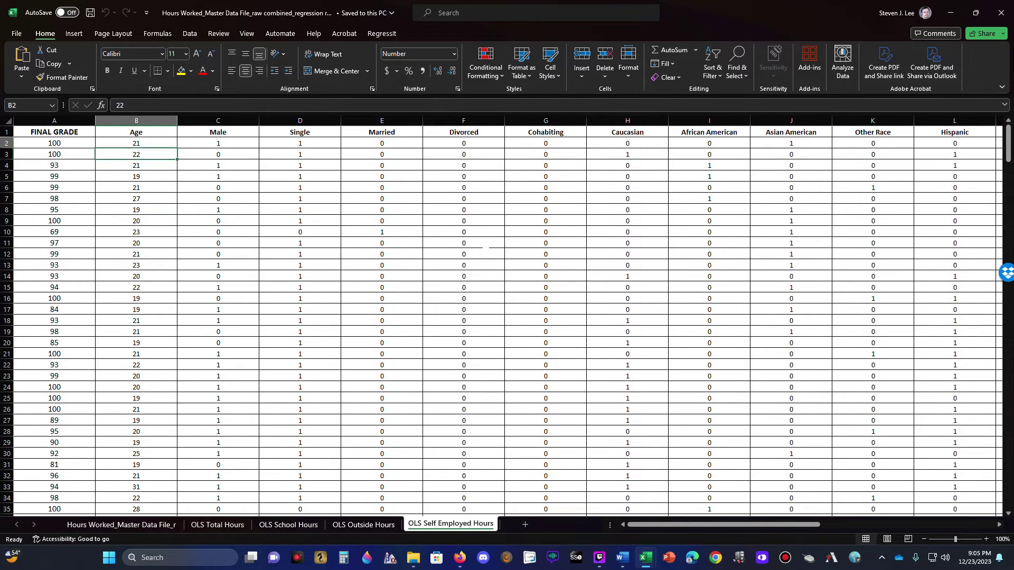
key("Left")
key("Right")
key("Right")
key("Right")
key("Right")
key("Right")
key("Right")
key("Right")
key("Right")
key("Right")
key("Right")
key("Right")
key("Right")
key("Right")
key("Right")
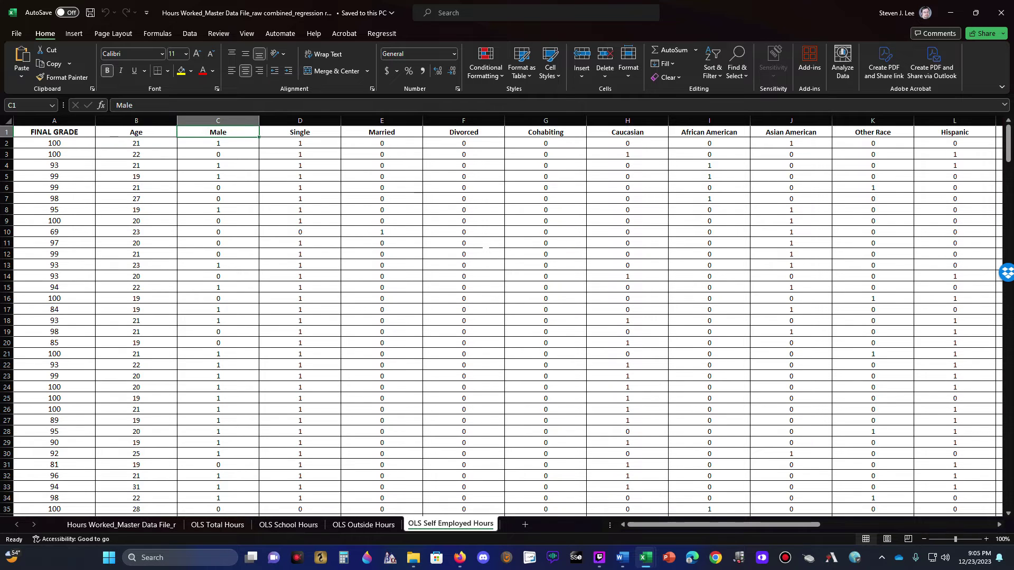
key("Right")
key("Right")
key("Left")
key("Left")
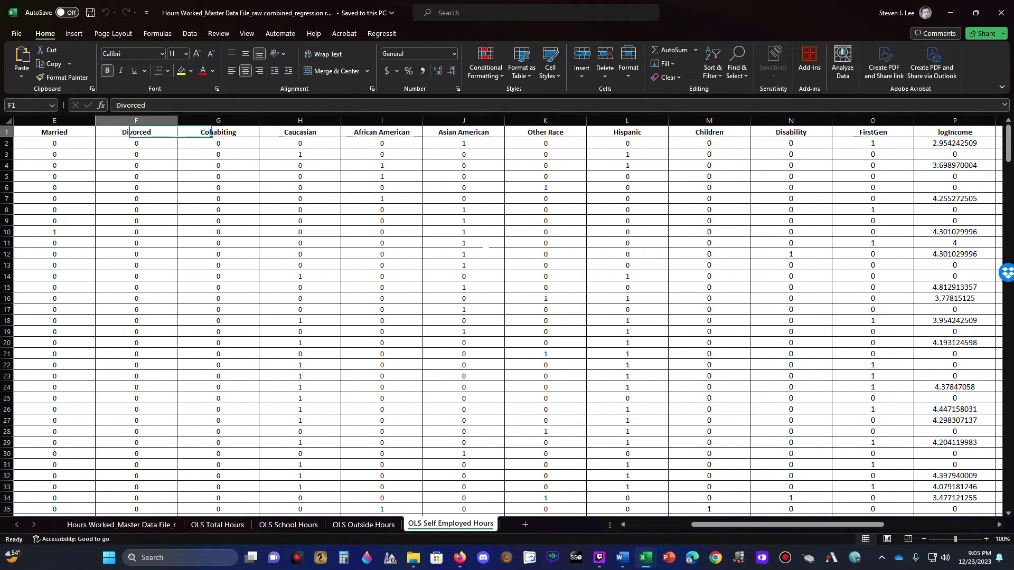
key("ctrl+Home")
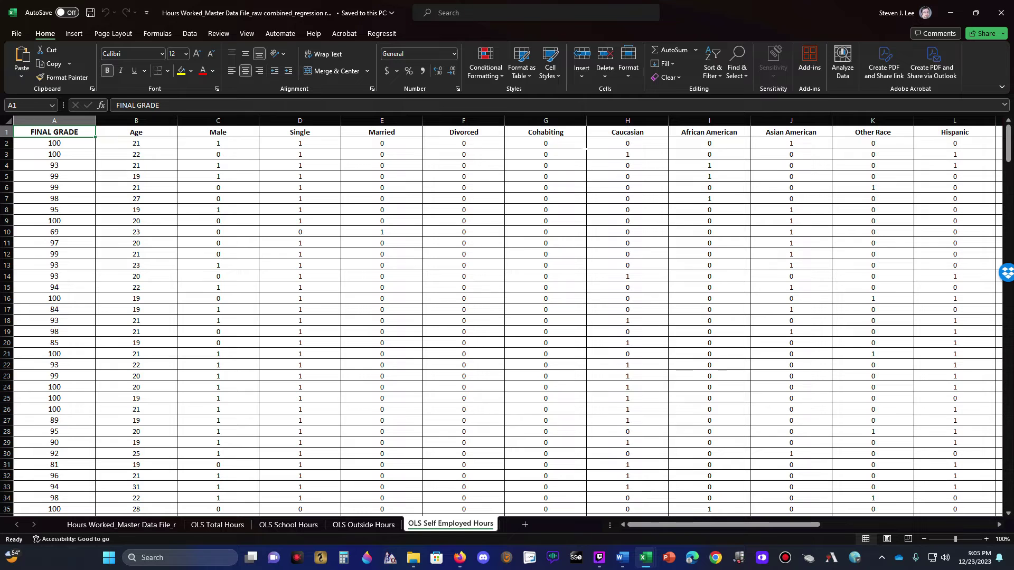
Look through the master data sheet and the OLS Total, School, Outside and Self Employed Hours sheets.
left_click(127, 524)
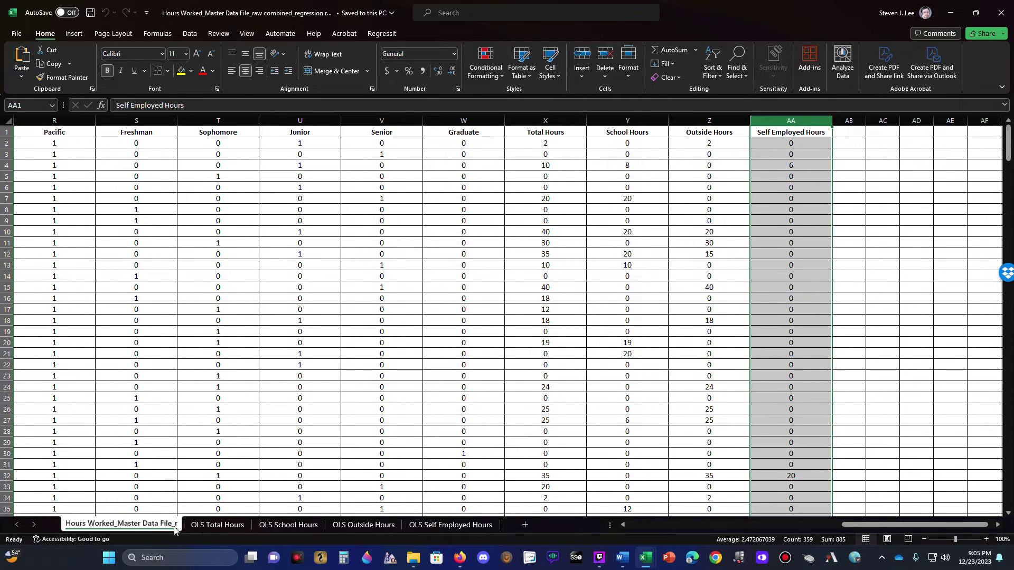
left_click(219, 524)
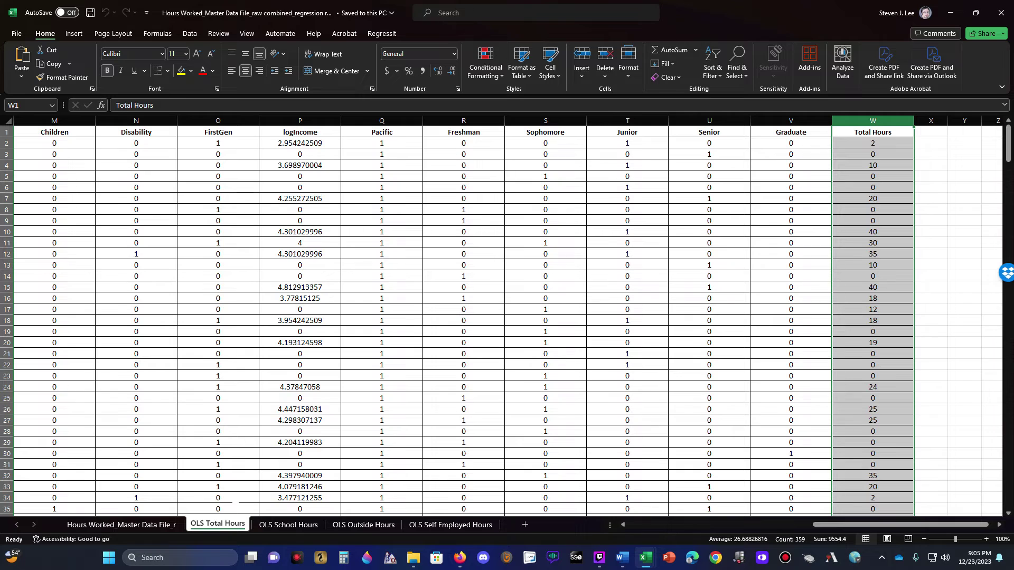
left_click(288, 525)
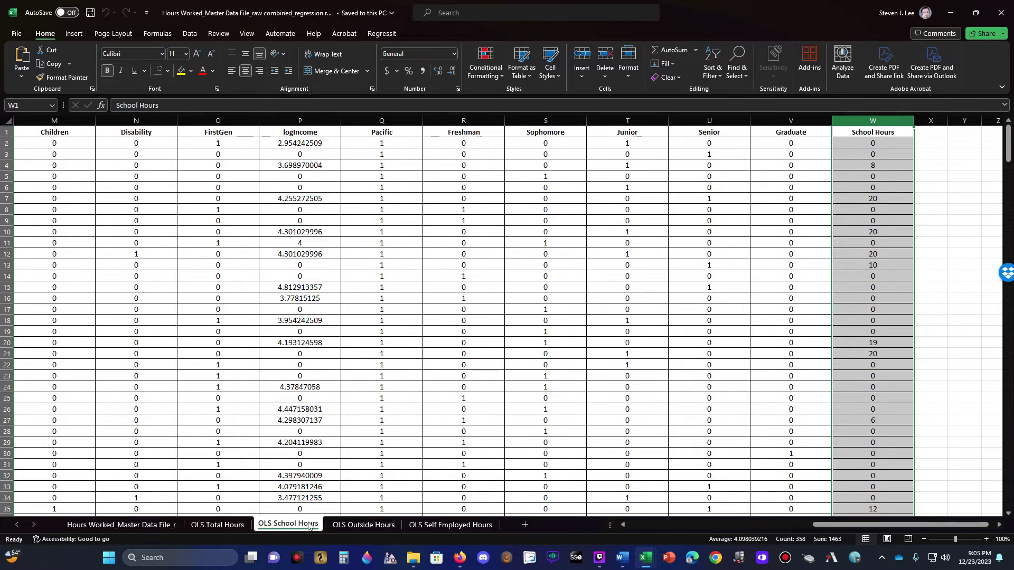
left_click(363, 525)
left_click(453, 524)
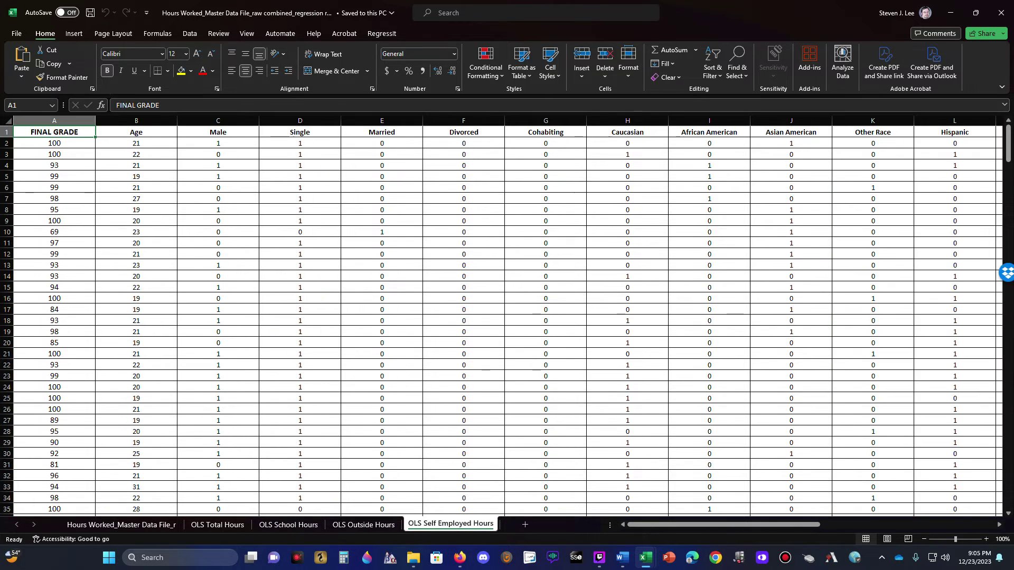
Examine the variable columns from FINAL GRADE to Total Hours on the OLS Total Hours sheet and return to cell A1.
left_click(214, 525)
left_click(152, 178)
key("Up")
key("Up")
key("Up")
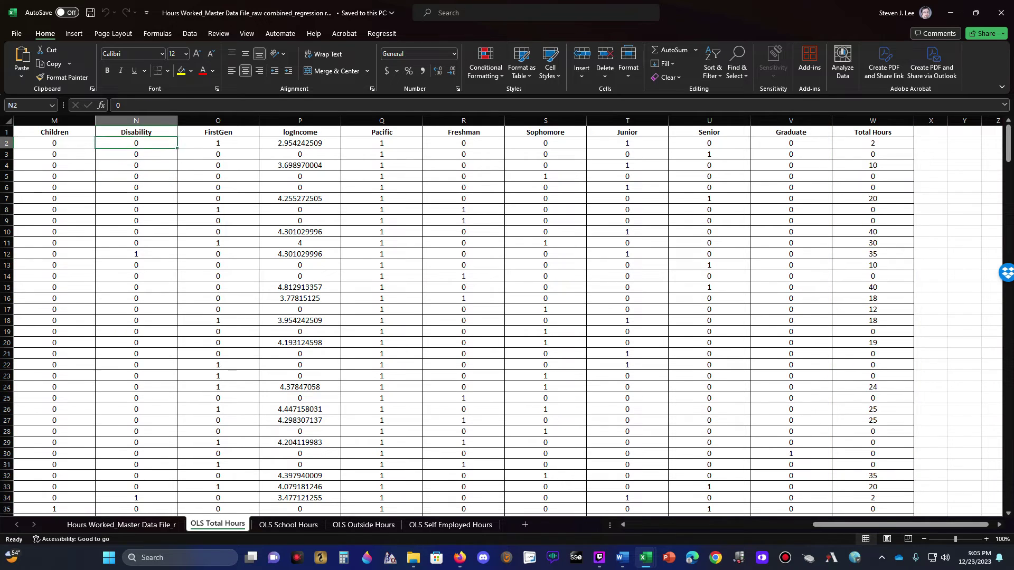
key("Left")
key("Home")
key("Right")
key("Right")
key("Right")
key("Right")
key("Right")
key("Right")
key("Right")
key("Right")
key("Right")
key("Right")
key("Right")
key("Right")
key("Right")
key("Right")
key("Right")
key("Right")
key("Right")
key("Right")
key("Right")
key("Right")
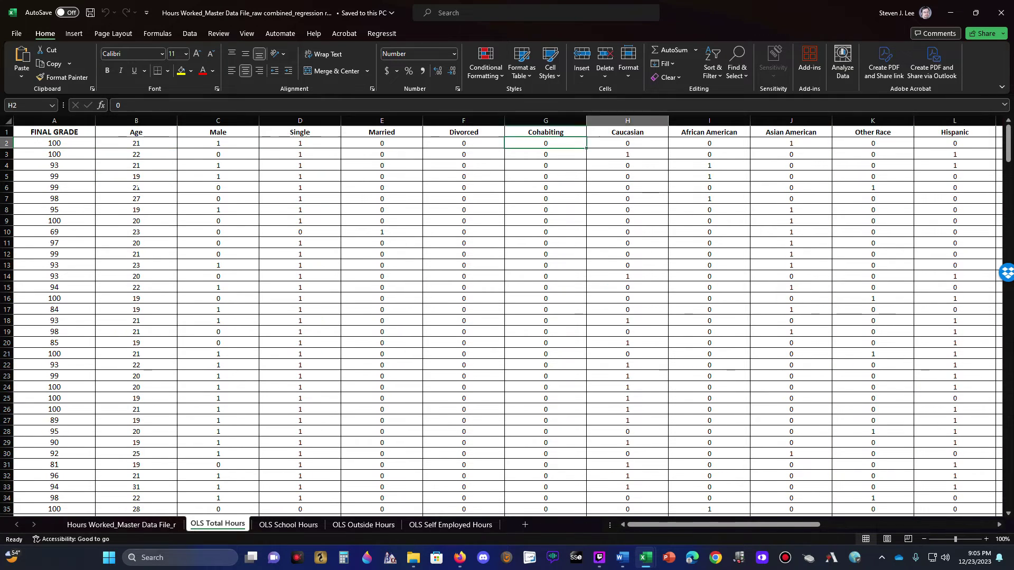
key("Right")
key("Right")
key("Right")
key("Right")
key("Right")
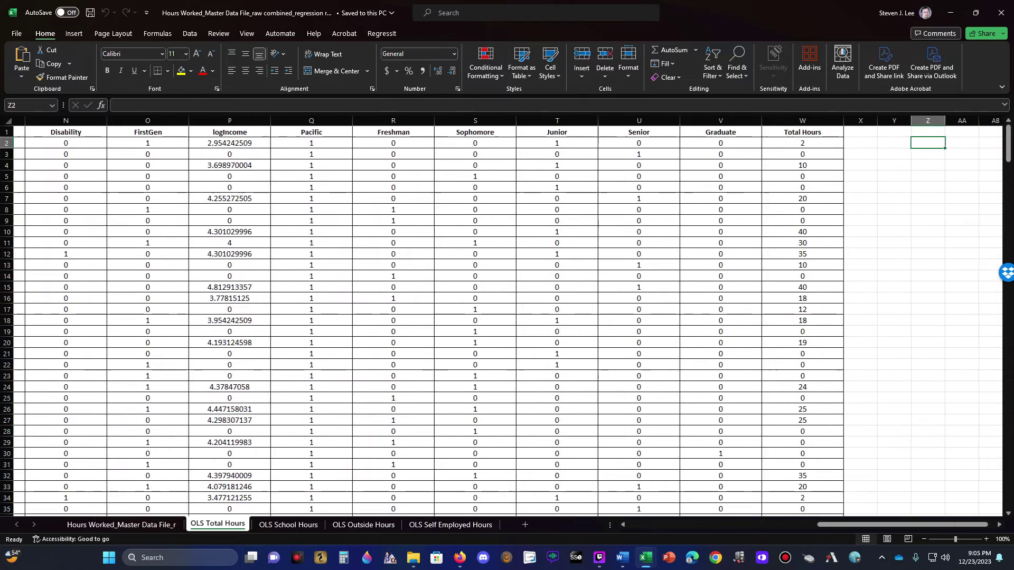
key("Left")
key("Left")
key("Left")
key("Left")
key("Left")
key("Left")
key("Left")
key("Left")
key("Left")
key("Left")
key("Left")
key("Left")
key("Left")
key("Left")
key("Left")
key("Left")
key("Left")
key("Left")
key("Left")
key("Left")
key("Left")
key("Left")
key("Left")
key("Left")
key("Left")
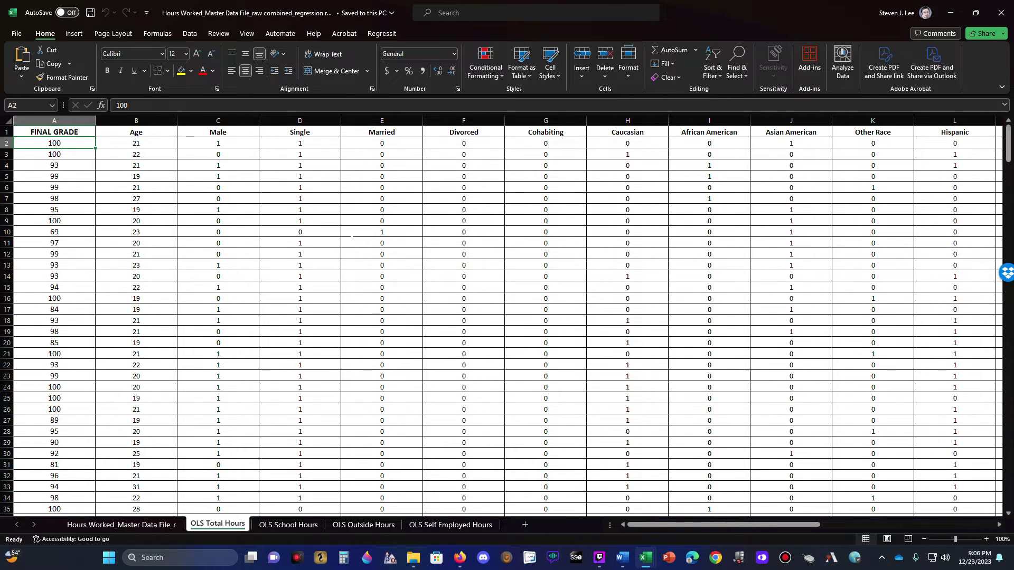
key("Right")
key("Right")
key("Right")
key("Right")
key("Right")
key("Right")
key("Right")
key("Right")
key("Right")
key("Right")
key("Right")
key("Right")
key("Right")
key("Right")
key("Right")
key("Right")
key("Right")
key("Right")
key("Right")
key("Right")
key("Right")
key("Right")
key("Right")
key("Left")
key("Left")
key("Left")
key("Left")
key("Left")
key("Left")
key("Left")
key("Left")
key("Left")
key("Left")
key("Left")
key("Left")
key("Left")
key("Left")
key("Left")
key("Left")
key("Left")
key("Left")
key("Left")
key("Left")
key("Up")
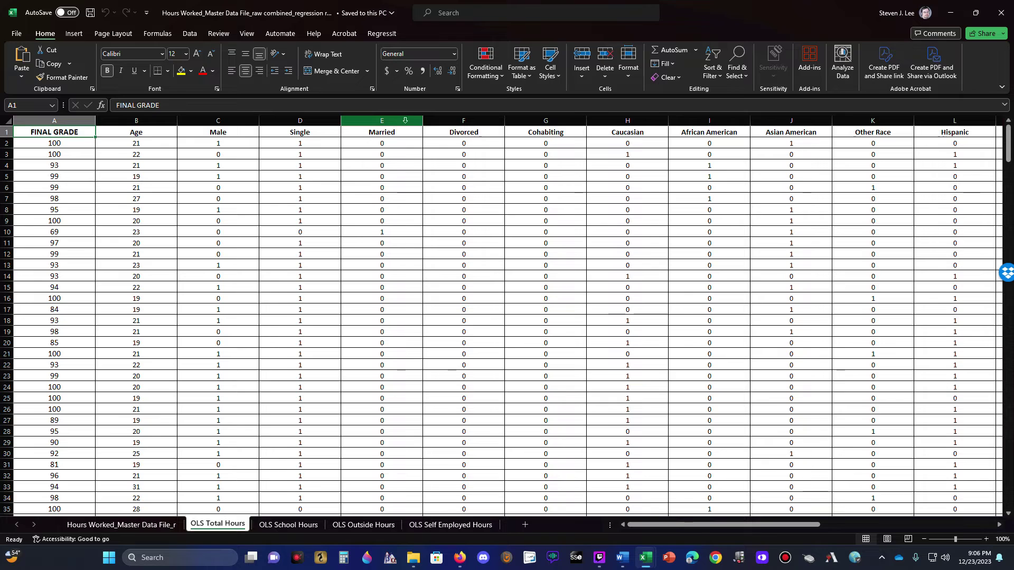
Check the Name Manager for variable names already defined in the workbook, and close it.
left_click(387, 33)
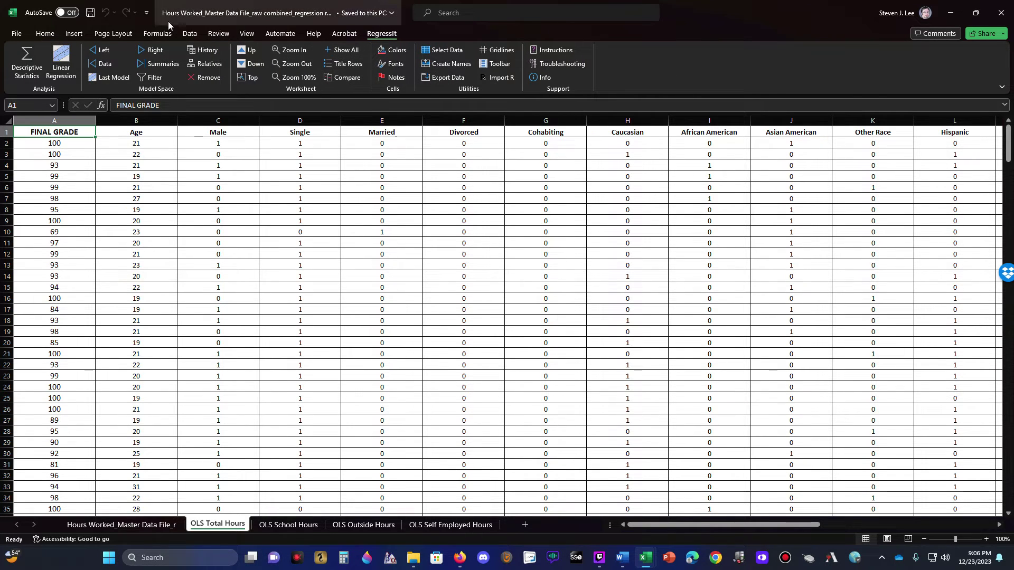
left_click(157, 34)
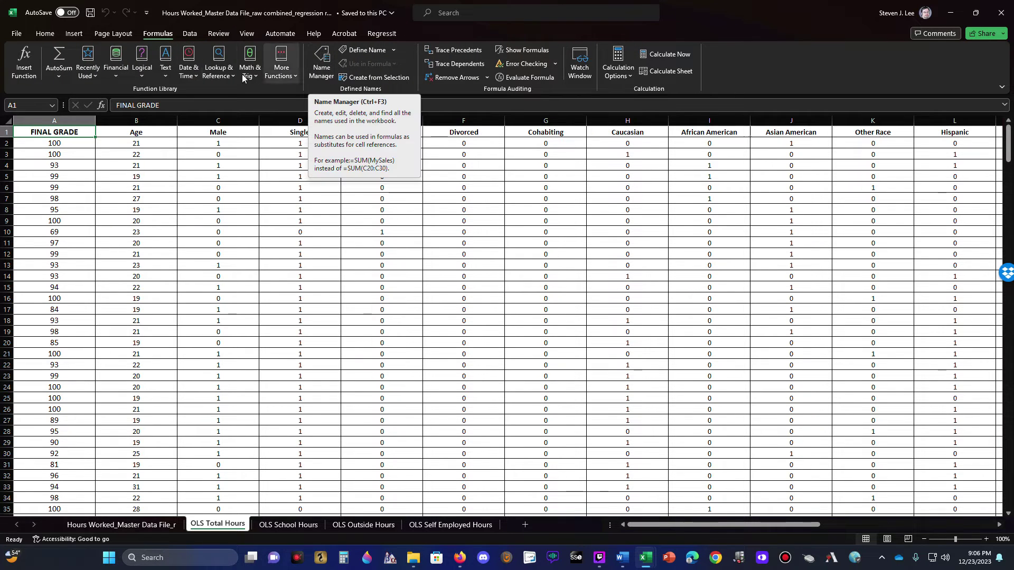
left_click(321, 66)
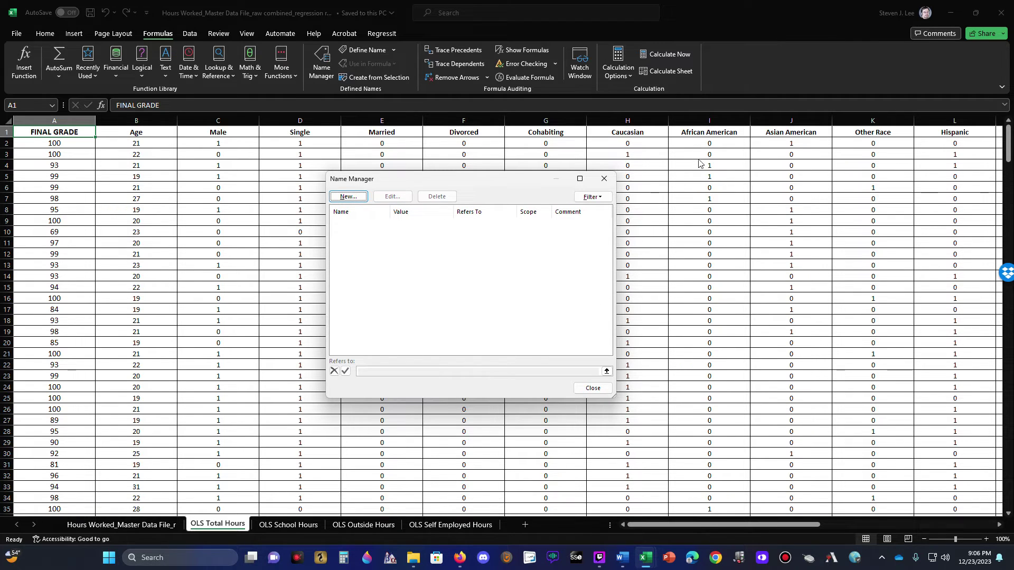
left_click(604, 179)
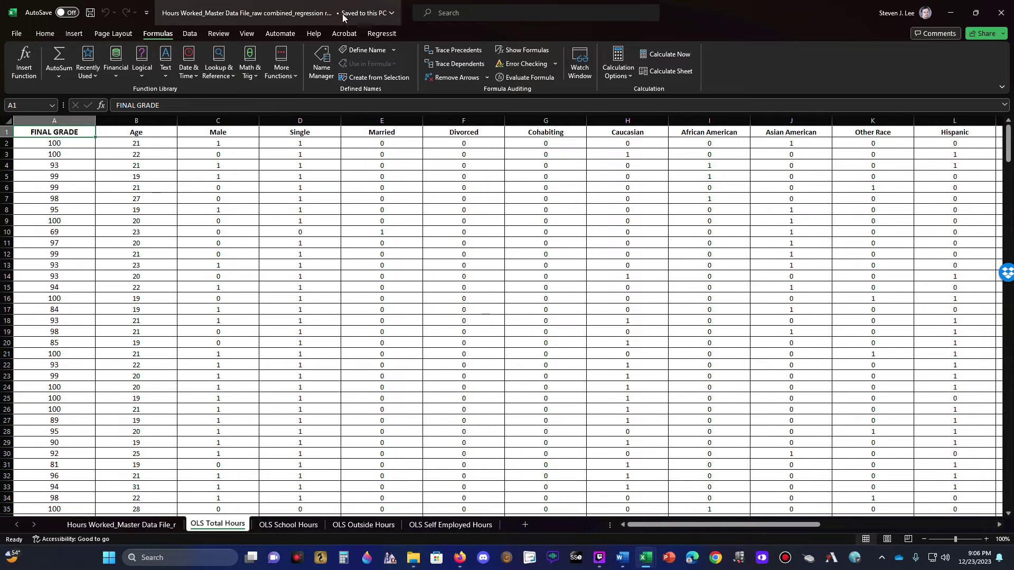
left_click(377, 33)
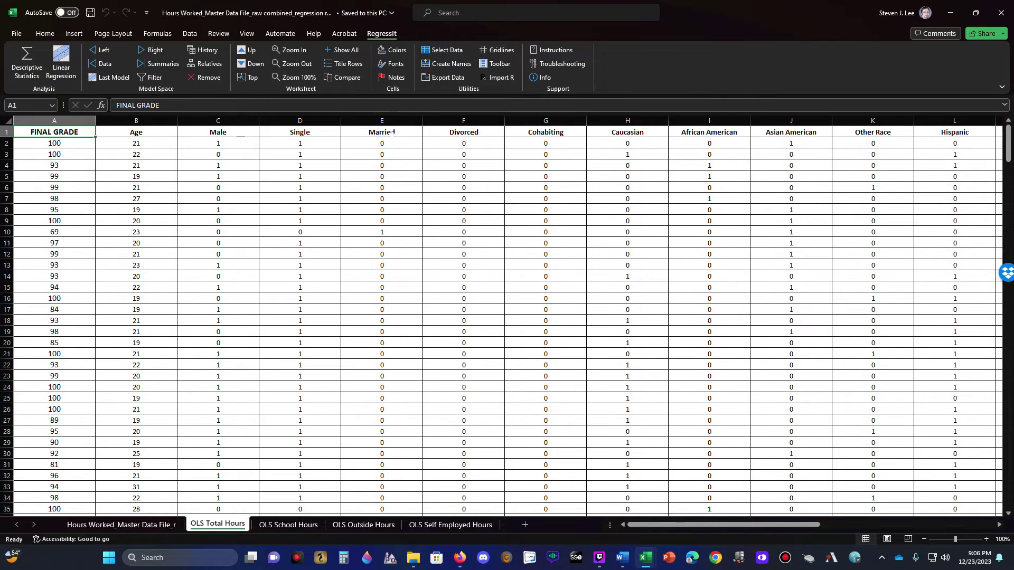
left_click(181, 32)
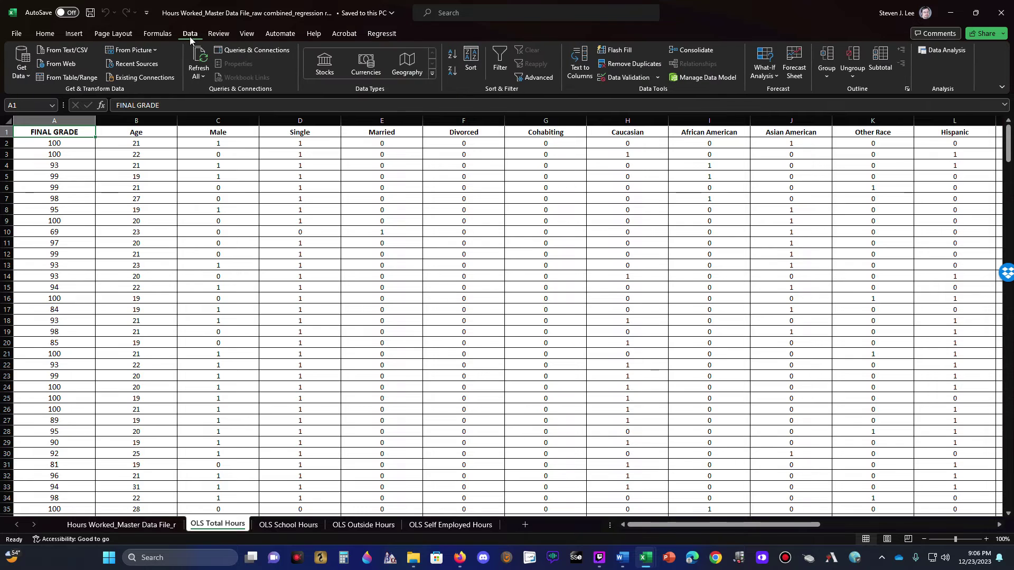
left_click(158, 33)
left_click(313, 78)
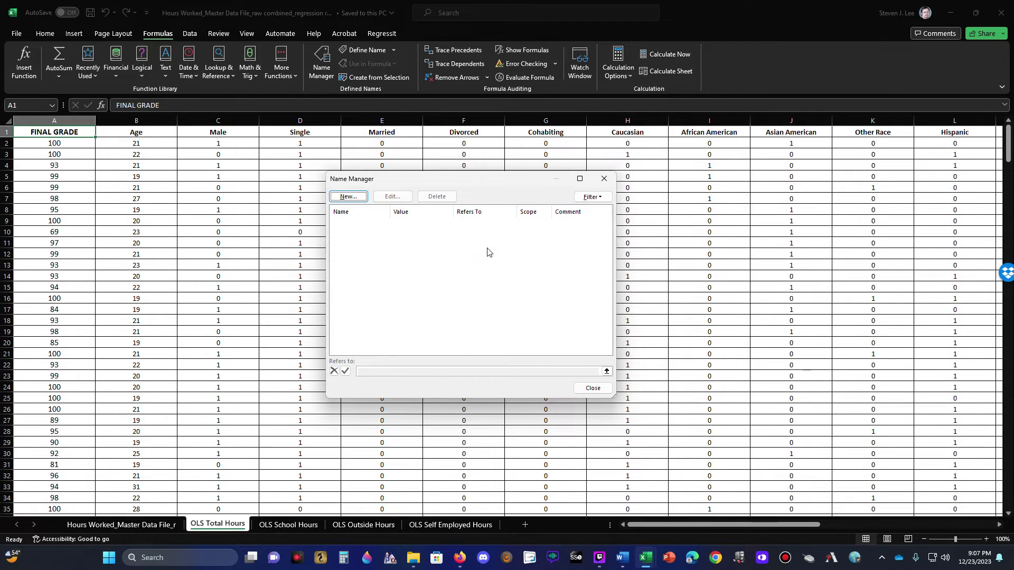
left_click(605, 179)
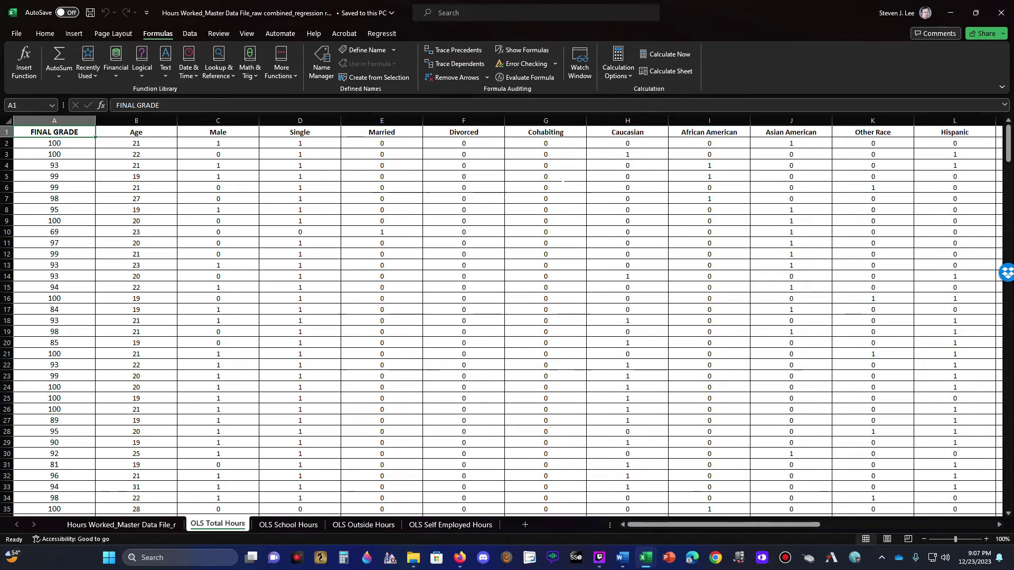
Select the whole OLS Total Hours dataset with RegressIt and create variable names from its top row.
left_click(395, 33)
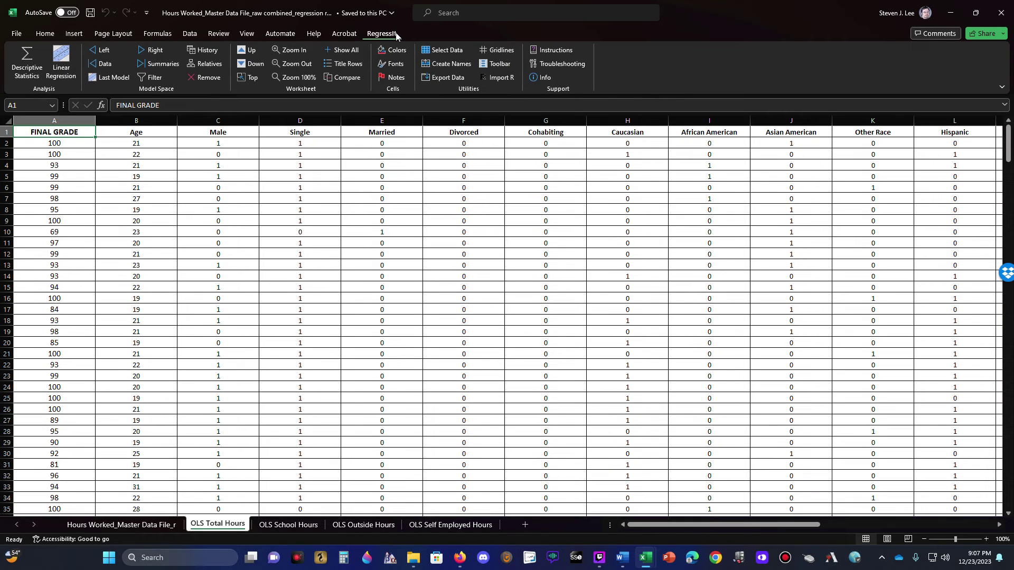
left_click(446, 50)
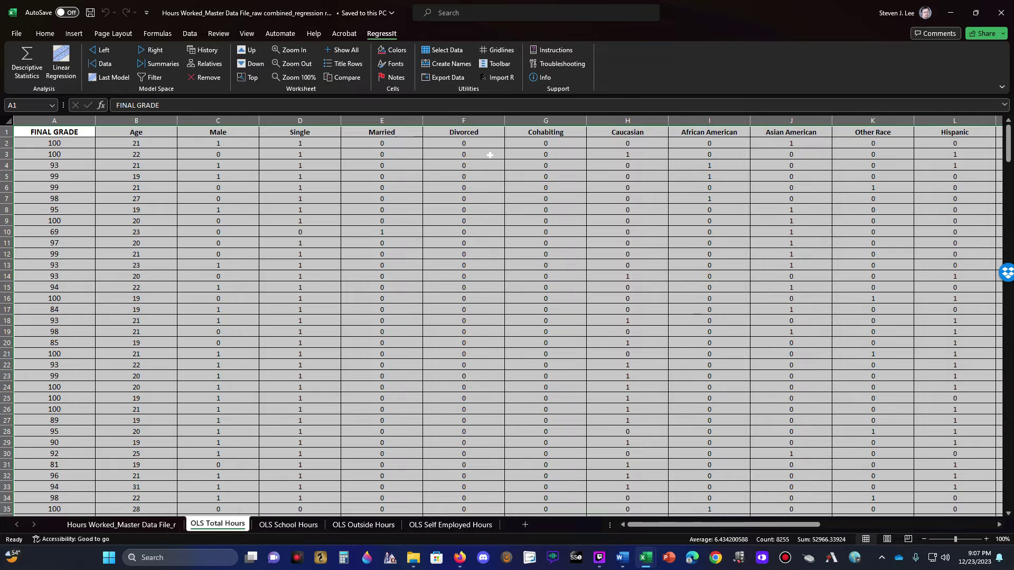
left_click(450, 63)
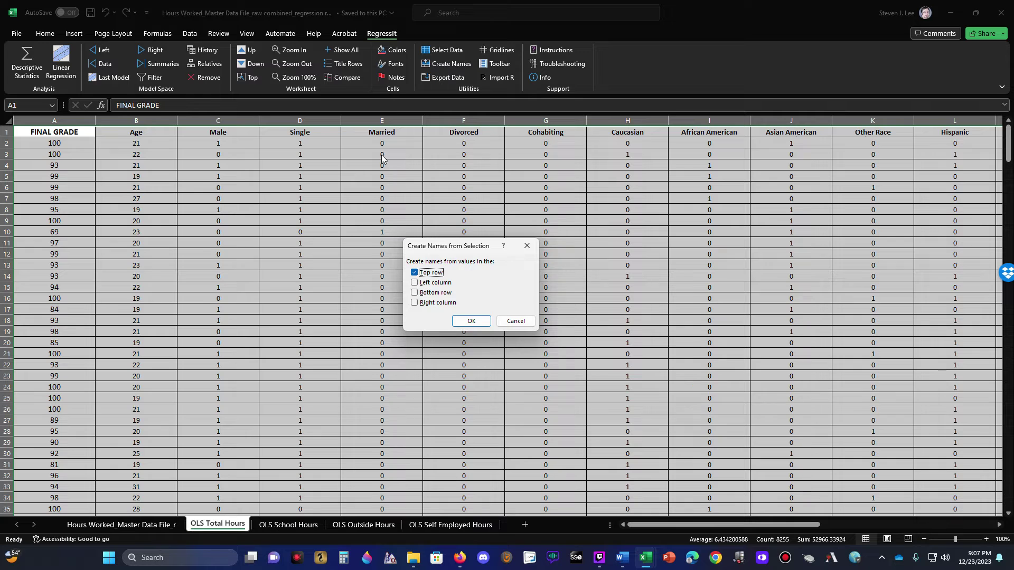
left_click(469, 321)
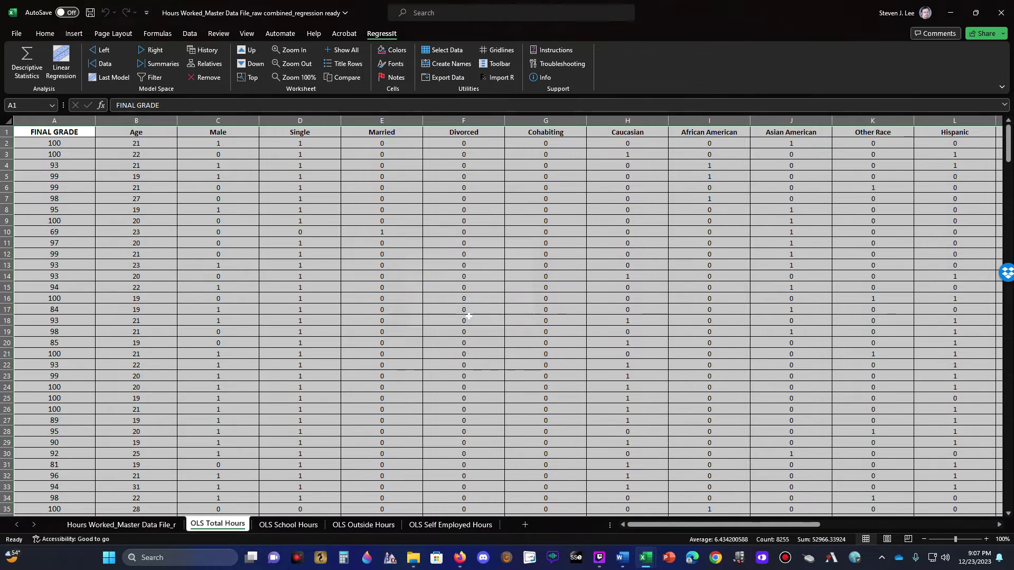
Review the created variable names and their ranges in the Name Manager, and close it.
left_click(157, 33)
left_click(321, 63)
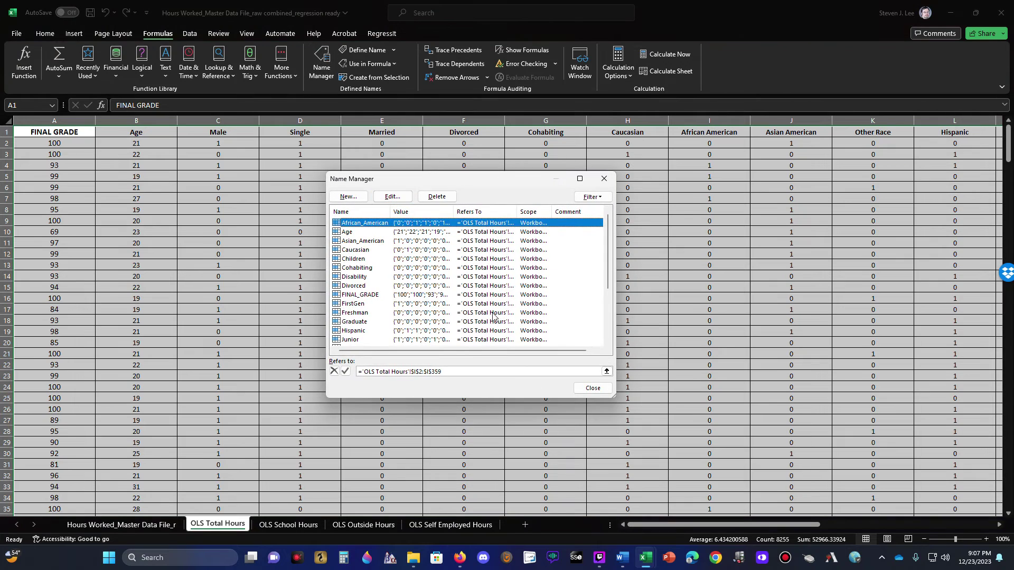
scroll(422, 274, "down", 1)
scroll(423, 274, "up", 1)
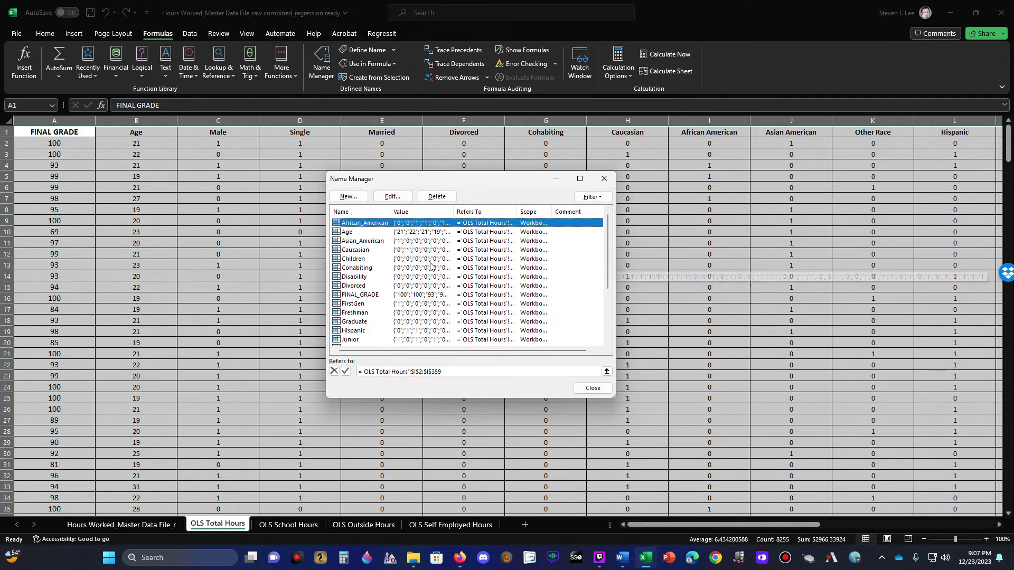
left_click(604, 177)
Start a RegressIt linear regression and name the model Total Hours OUTPUT.
left_click(396, 35)
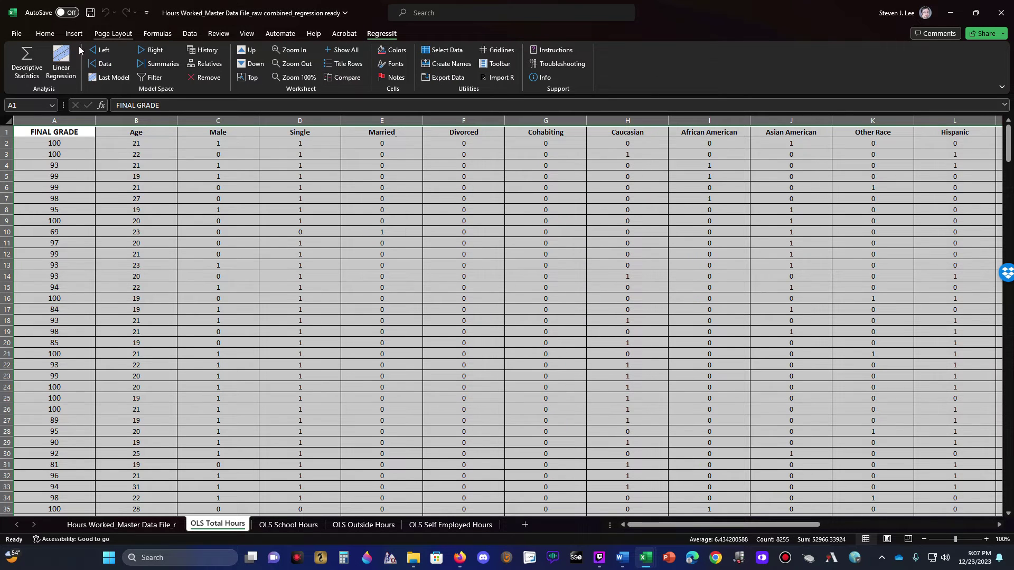
left_click(60, 63)
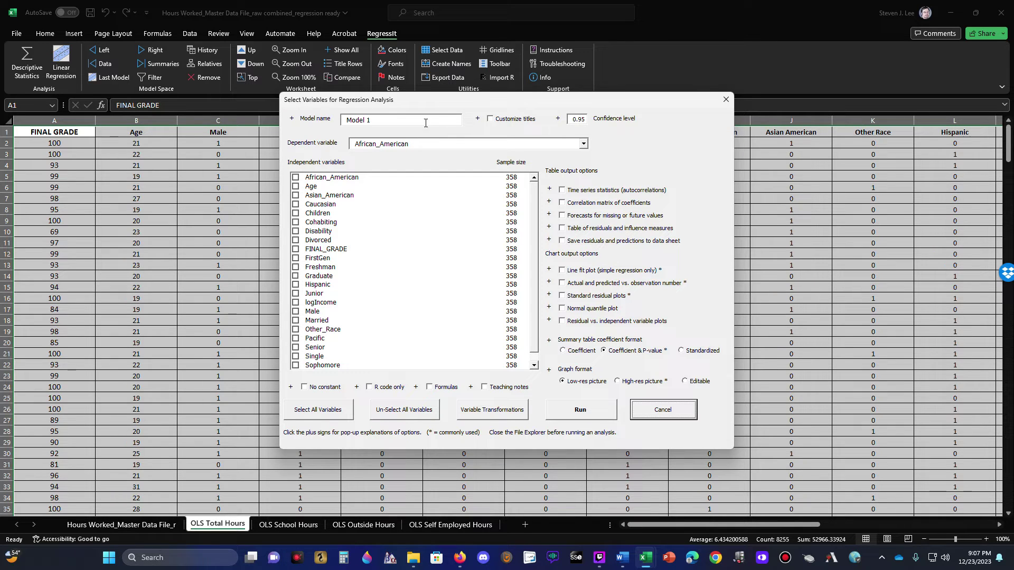
left_click(395, 121)
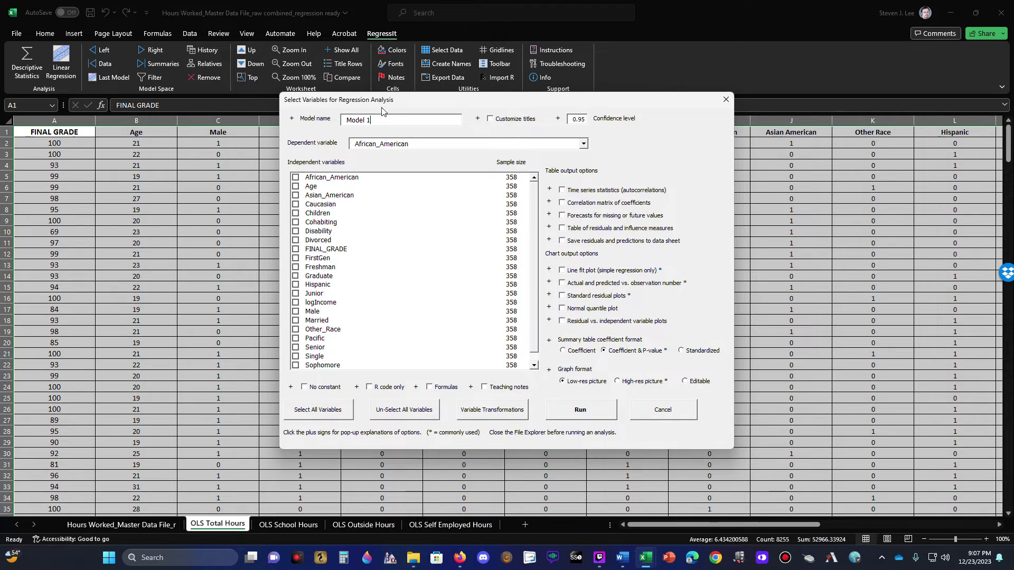
left_click_drag(383, 119, 350, 151)
type("Toto")
type("l Hours OUTPUT")
triple_click(374, 121)
left_click(427, 117)
Set FINAL_GRADE as the regression's dependent variable.
left_click(585, 144)
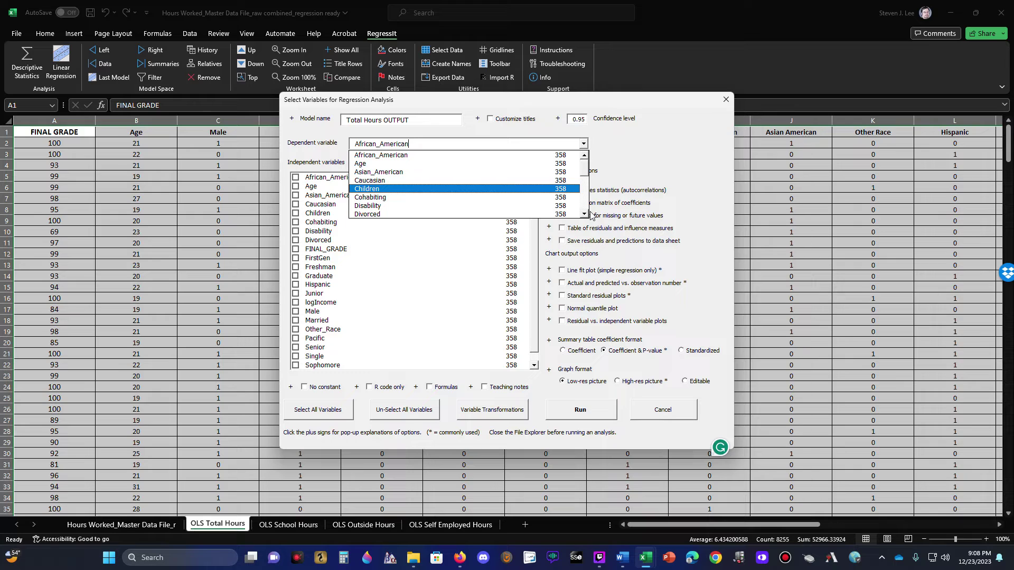
scroll(575, 211, "down", 5)
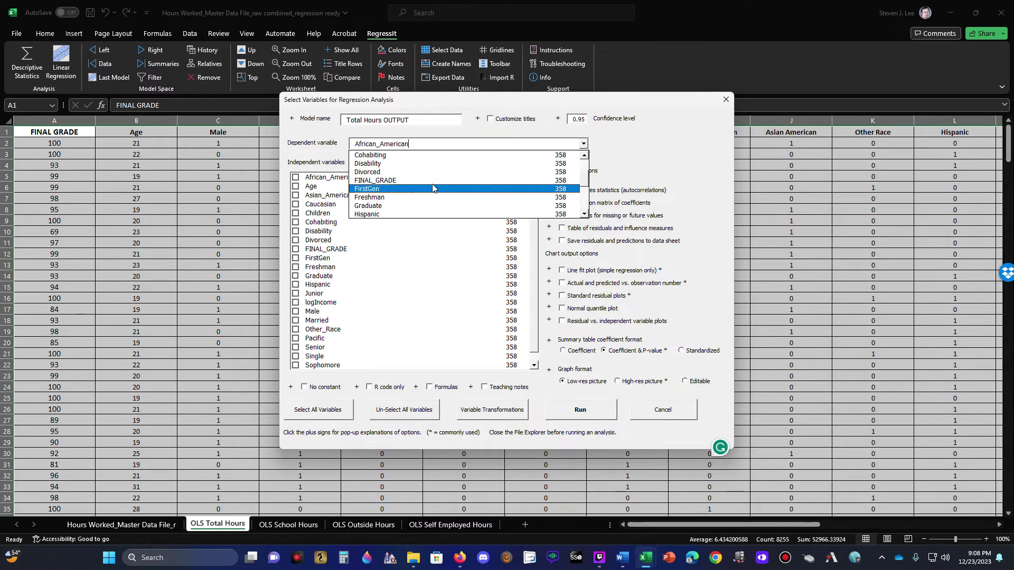
left_click(400, 182)
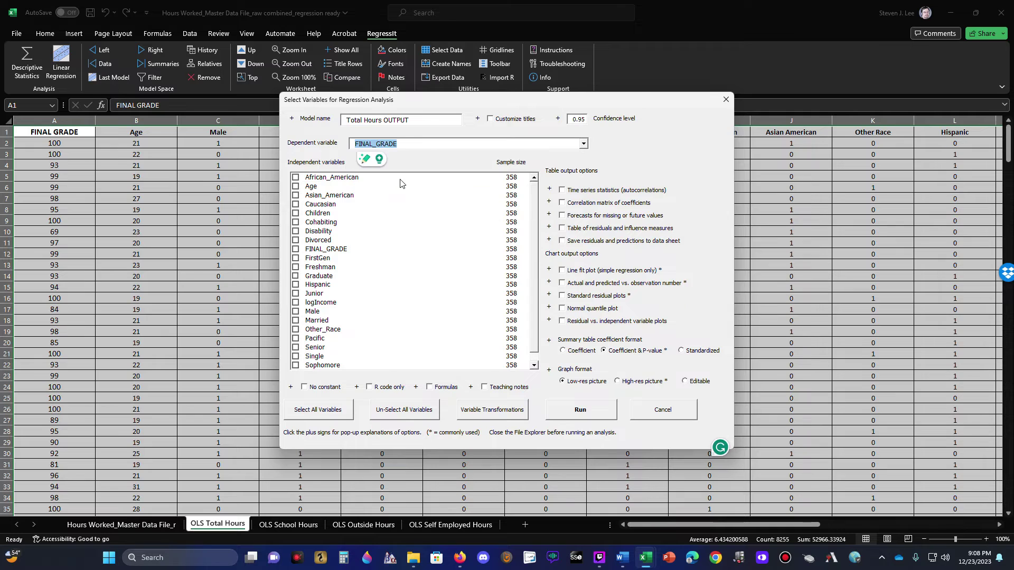
left_click(421, 144)
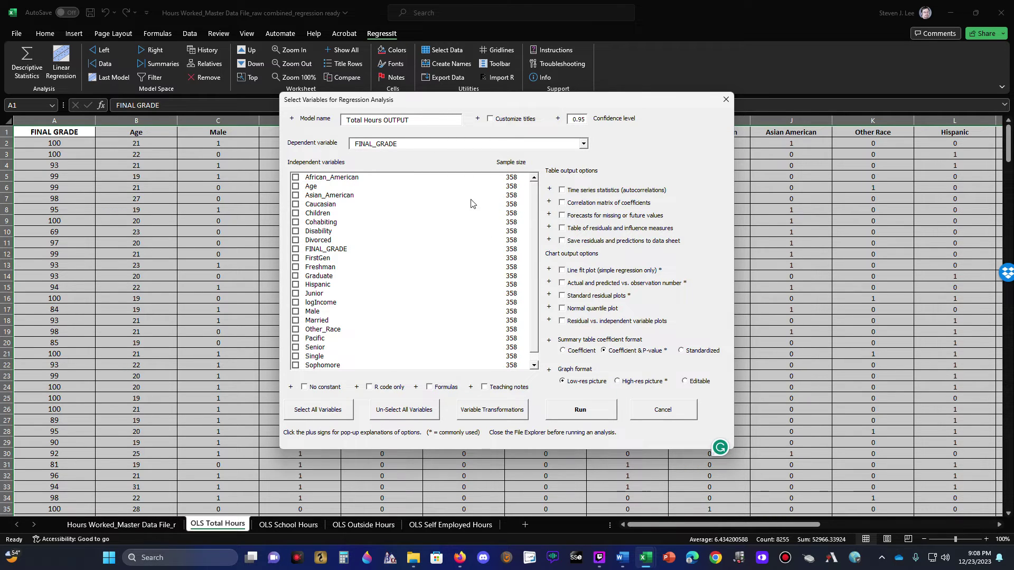
Include all available variables as independent variables and check the list down to Total_Hours.
scroll(534, 216, "down", 1)
scroll(534, 216, "up", 1)
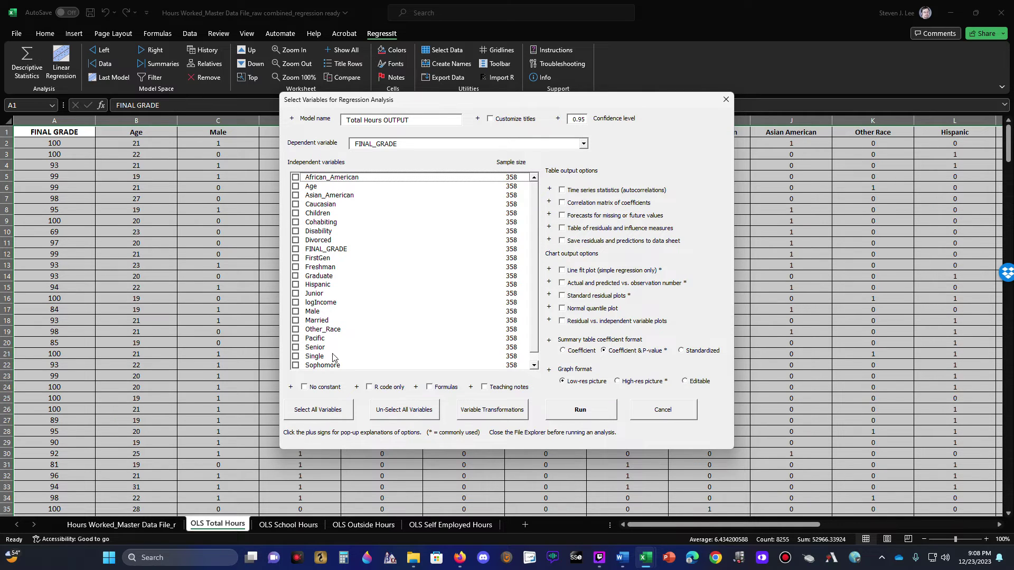
left_click(319, 417)
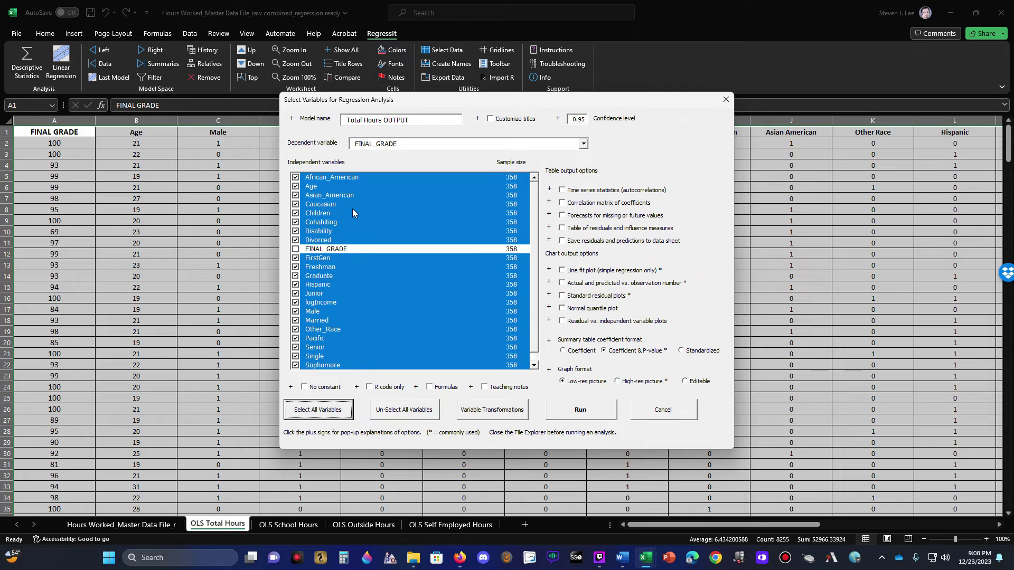
left_click_drag(533, 207, 538, 296)
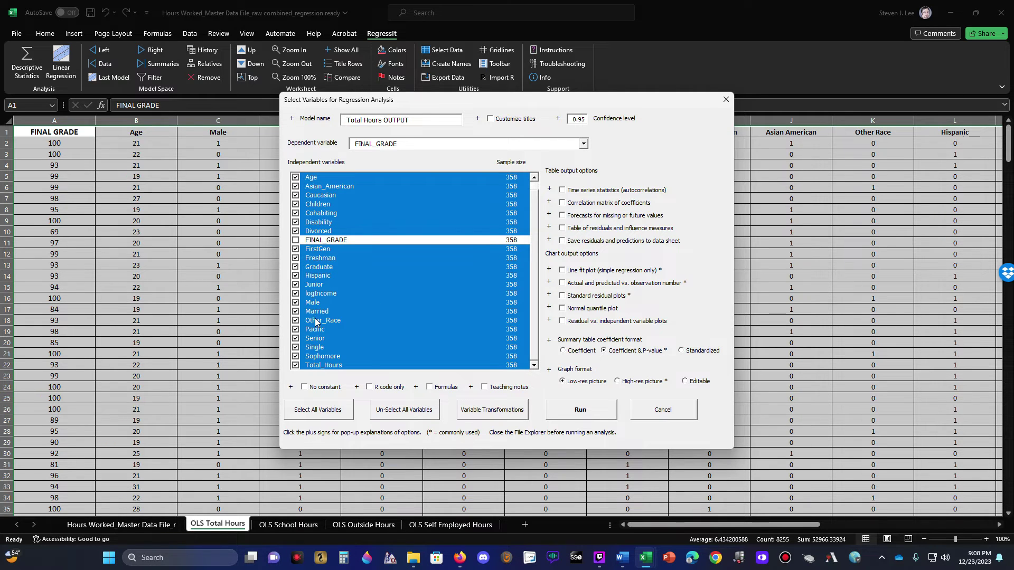
Exclude the reference categories Freshman, Single and Caucasian from the regression's independent variables.
left_click(295, 258)
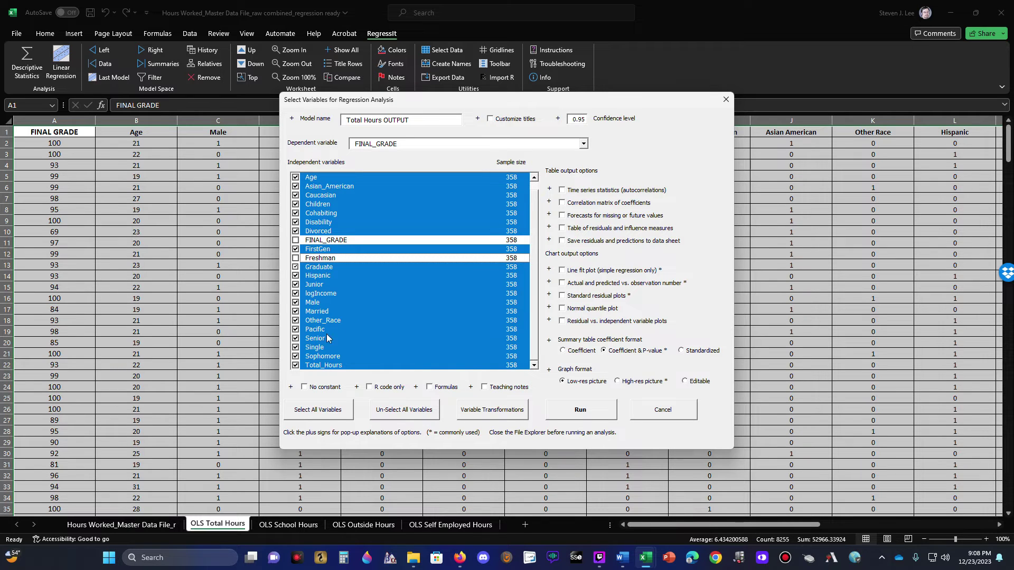
left_click(295, 348)
scroll(535, 288, "up", 1)
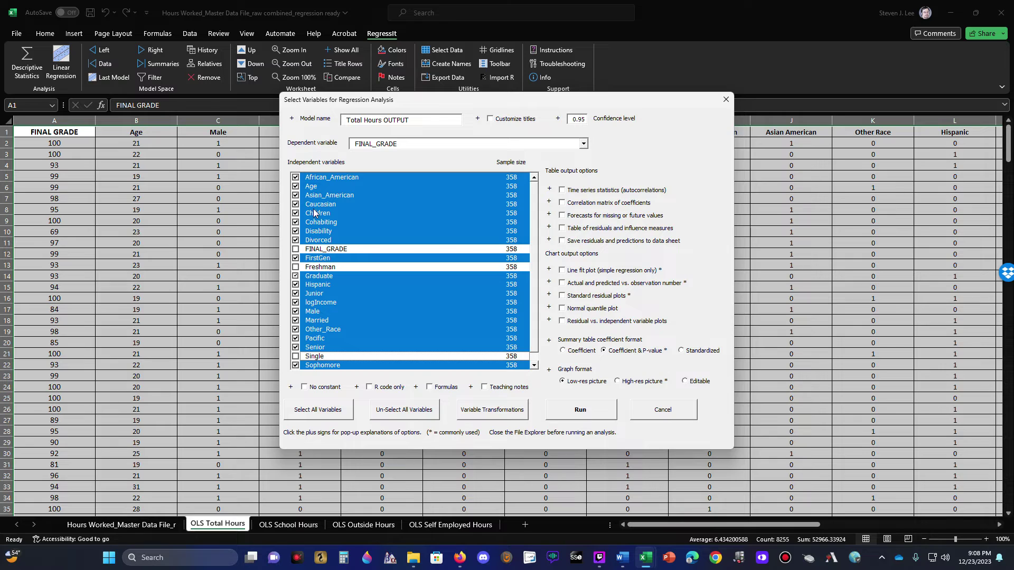
left_click(295, 205)
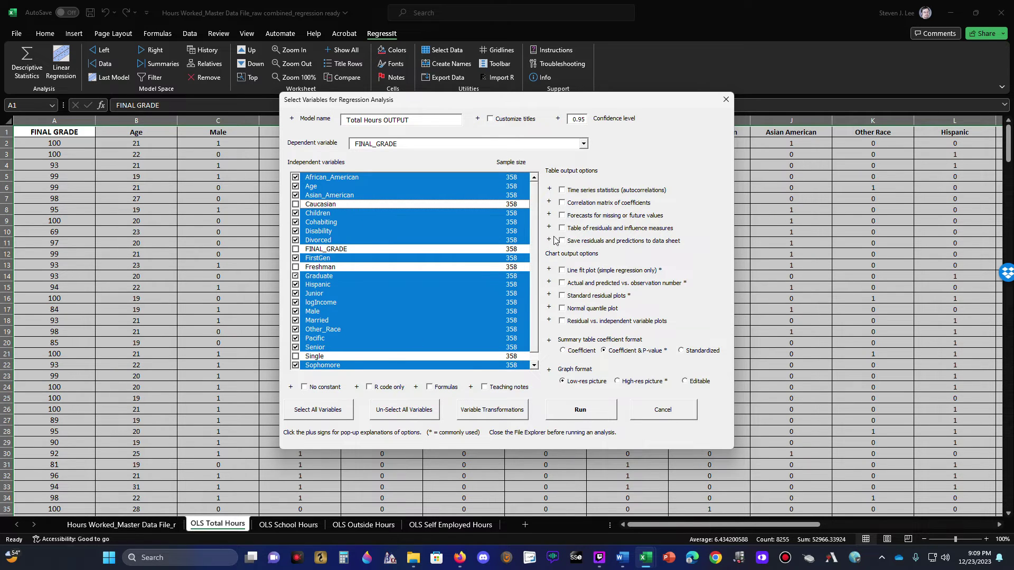
Include the correlation matrix of coefficients, set the graph format to high-res picture, and run the regression.
scroll(537, 299, "down", 1)
scroll(540, 248, "up", 1)
left_click(563, 204)
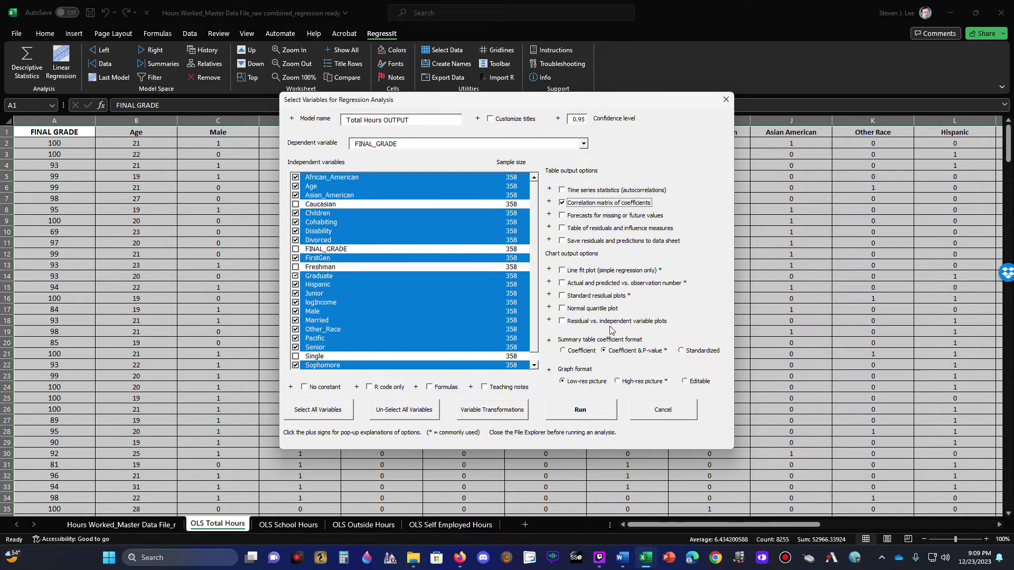
left_click(617, 382)
left_click(570, 414)
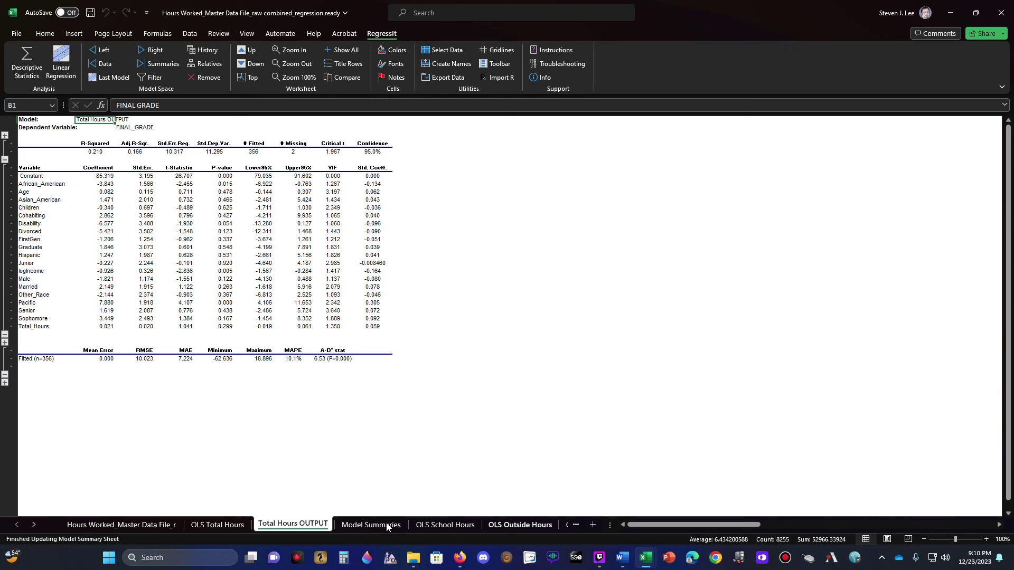
Examine the R-squared and adjusted R-squared on the Total Hours OUTPUT sheet, enlarged for reading.
left_click(219, 524)
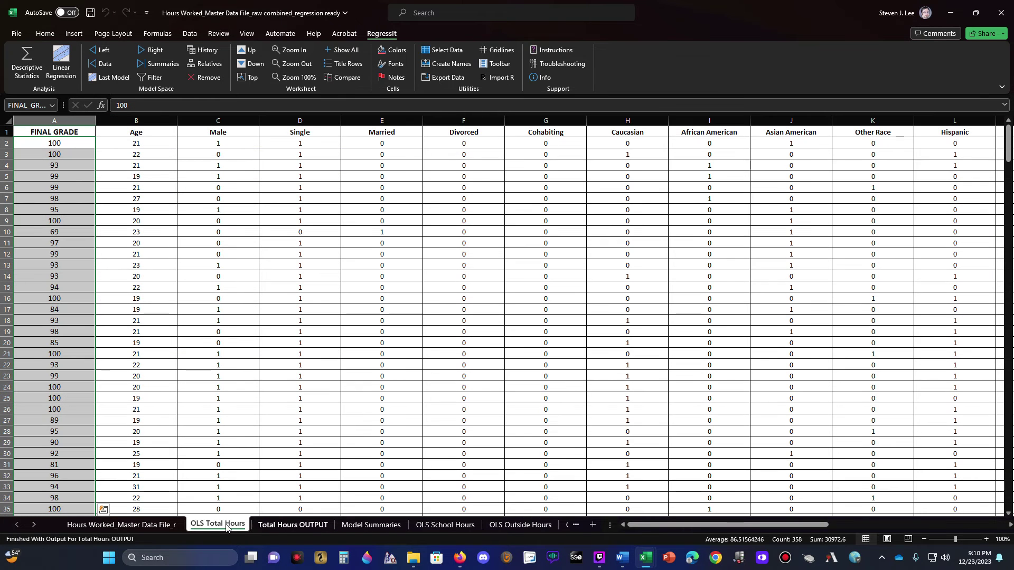
left_click(278, 525)
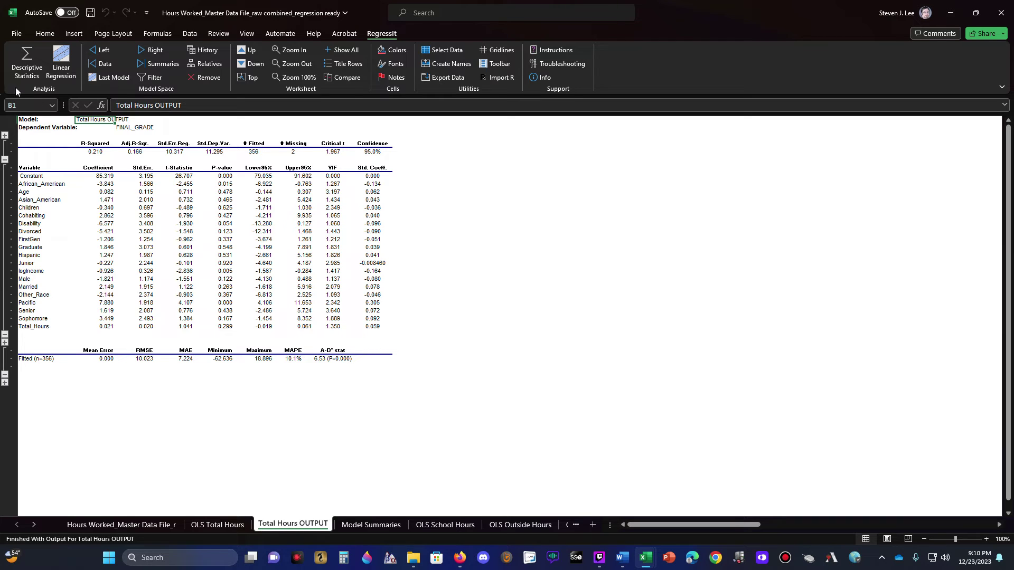
left_click(100, 152)
left_click(139, 152)
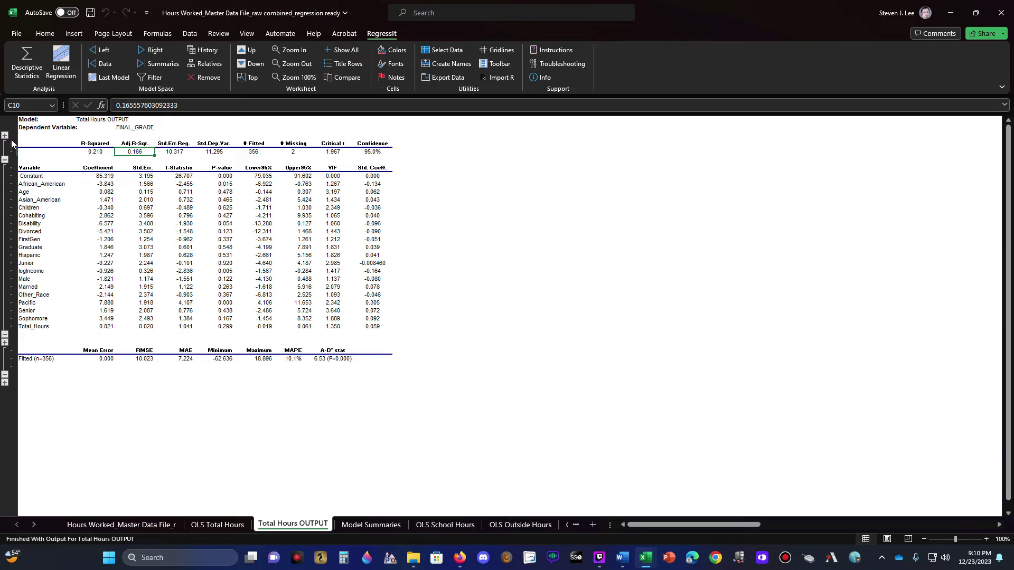
scroll(211, 317, "up", 3, "ctrl")
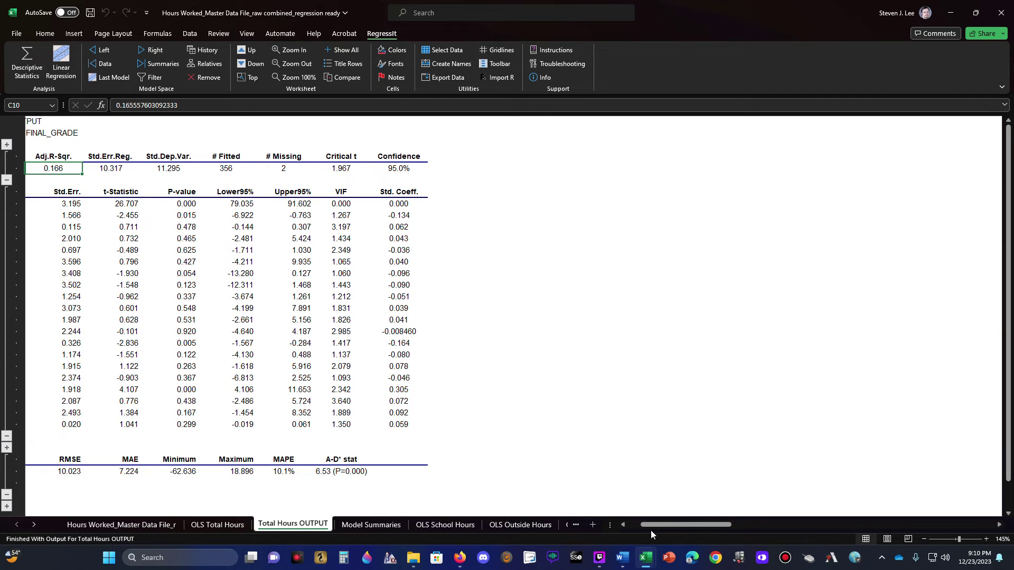
left_click_drag(663, 528, 607, 525)
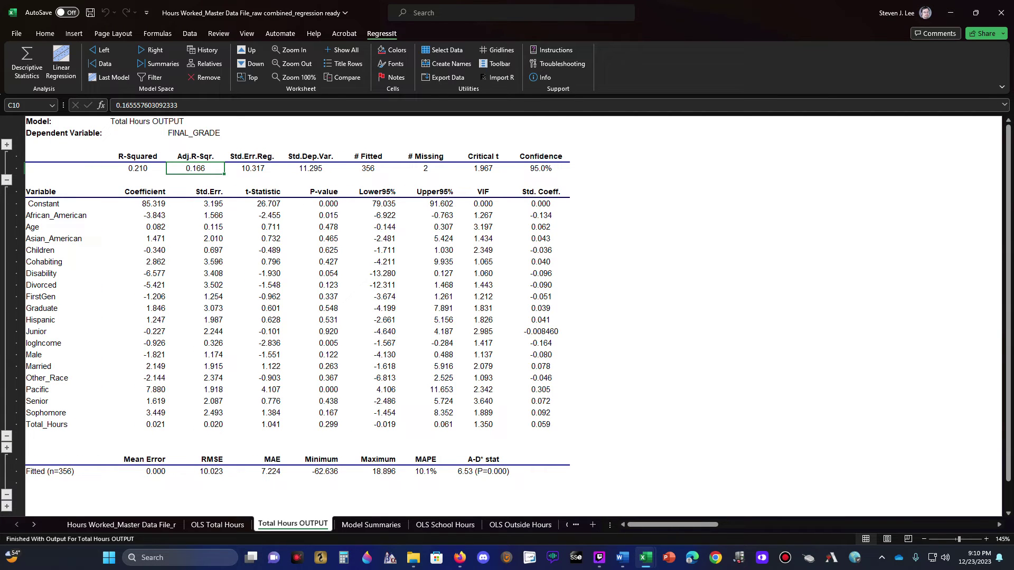
Look at the model's independent variables and equation section, then collapse and restore the R-squared summary section.
left_click(7, 144)
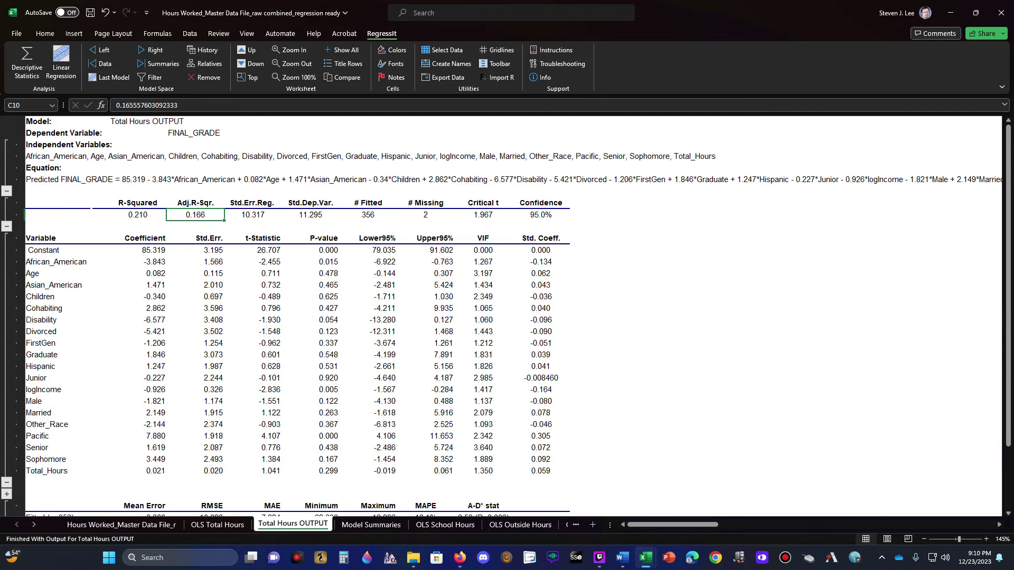
left_click(6, 191)
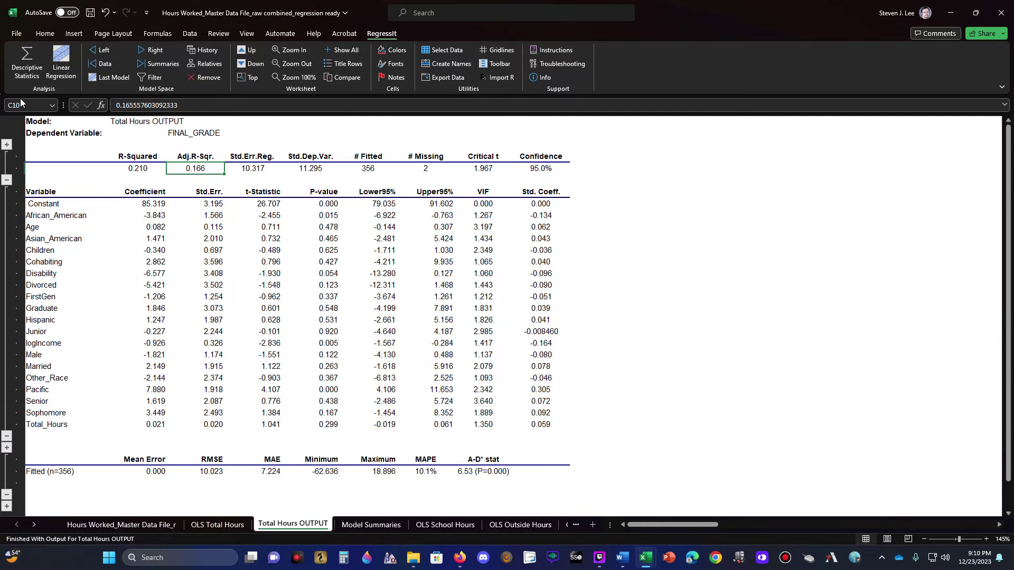
left_click(7, 180)
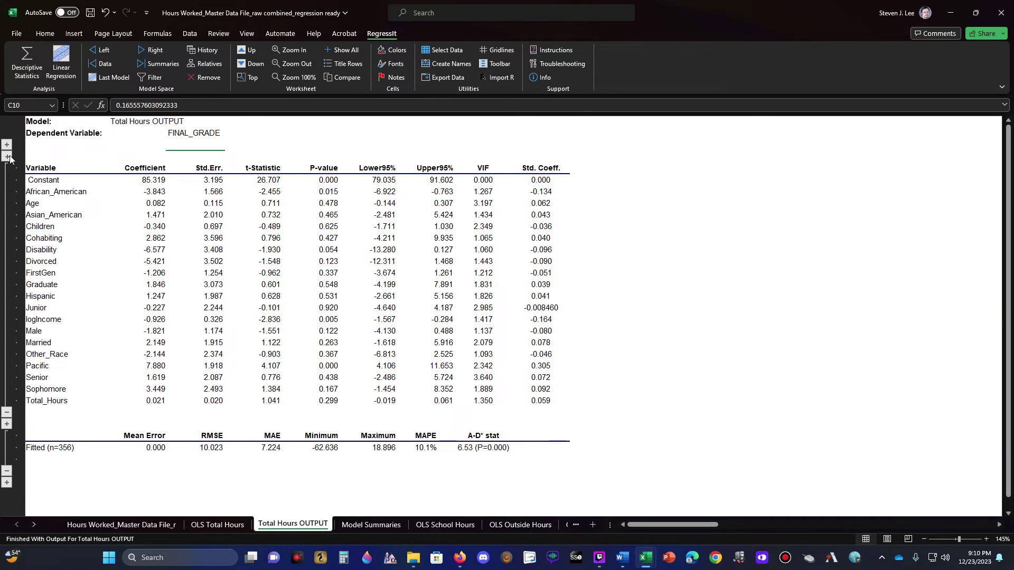
left_click(7, 156)
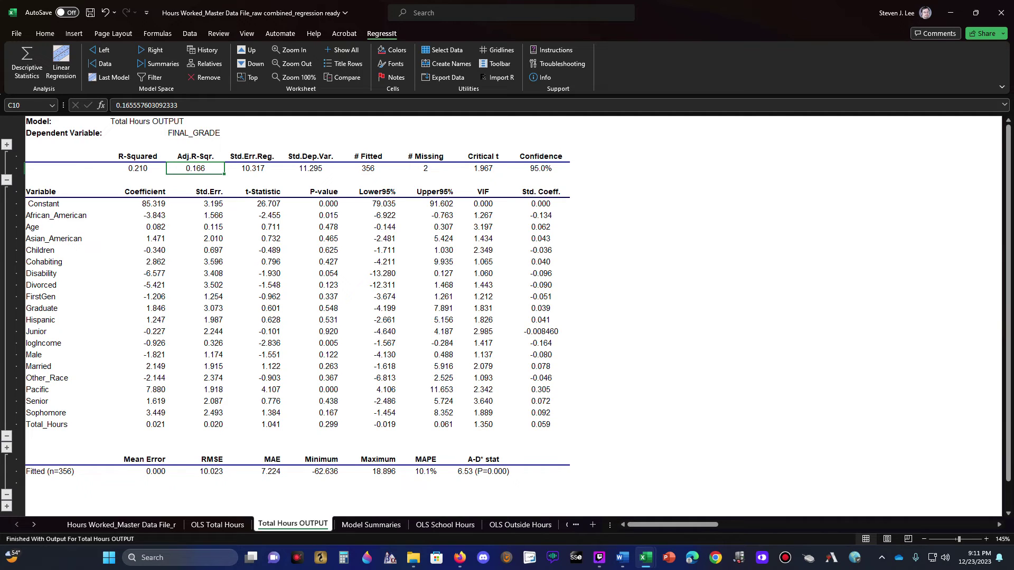
Expand the analysis of variance section below the coefficient table and check its F-statistic.
left_click(7, 448)
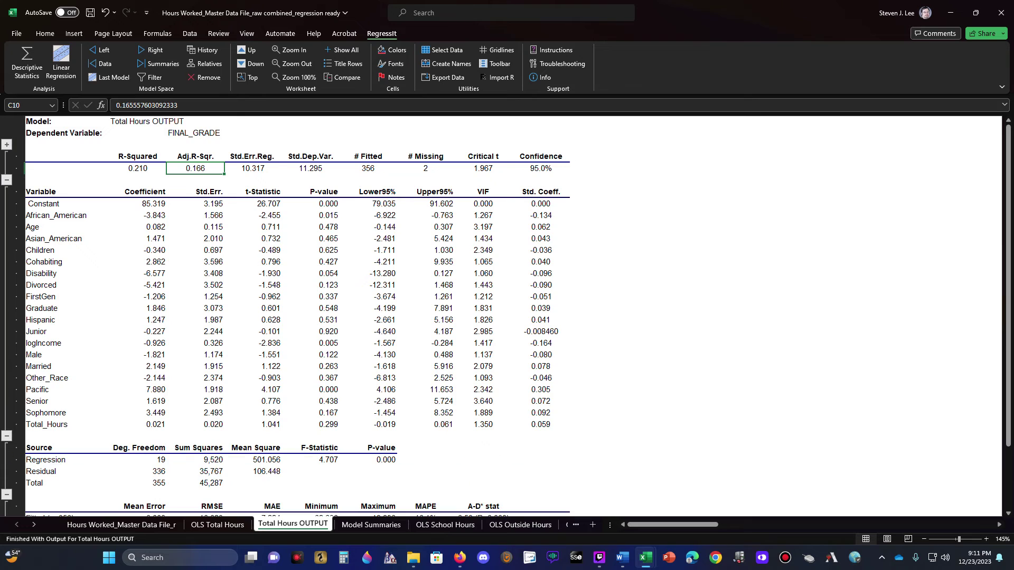
scroll(9, 450, "down", 2)
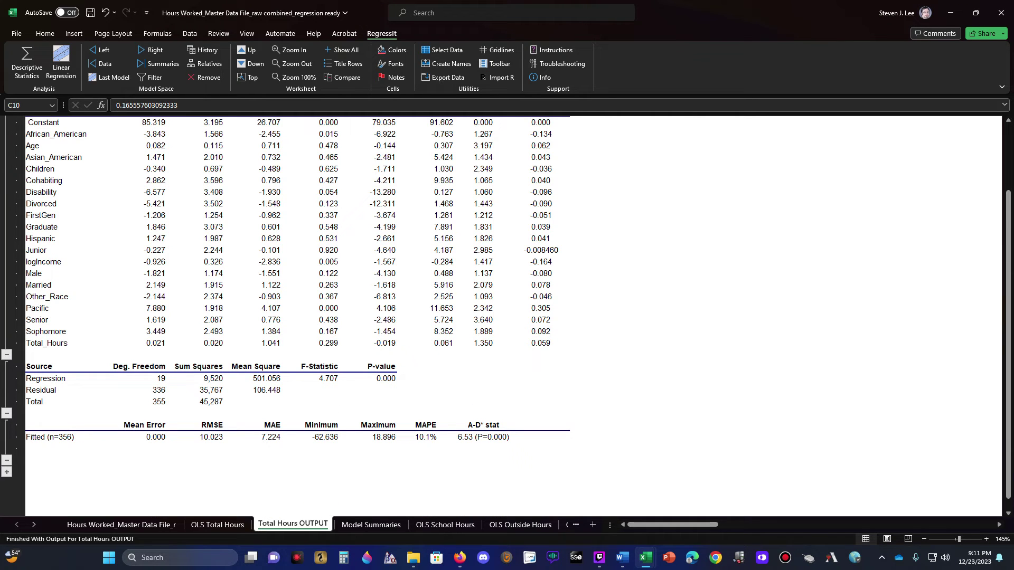
left_click(316, 378)
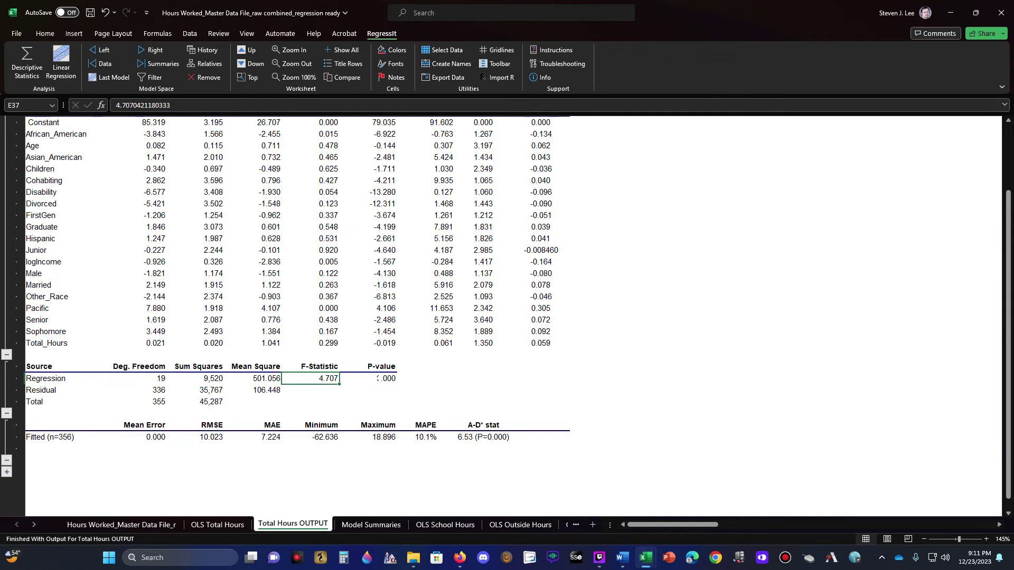
Expand the correlation matrix of coefficients at the end of the output and look through it.
left_click(6, 465)
scroll(6, 475, "down", 6)
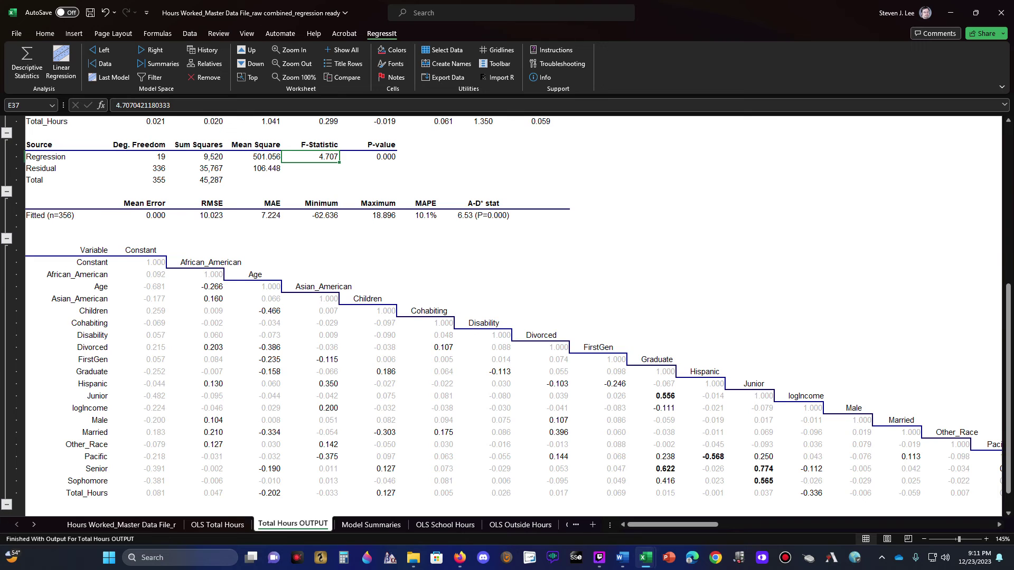
scroll(506, 316, "down", 2)
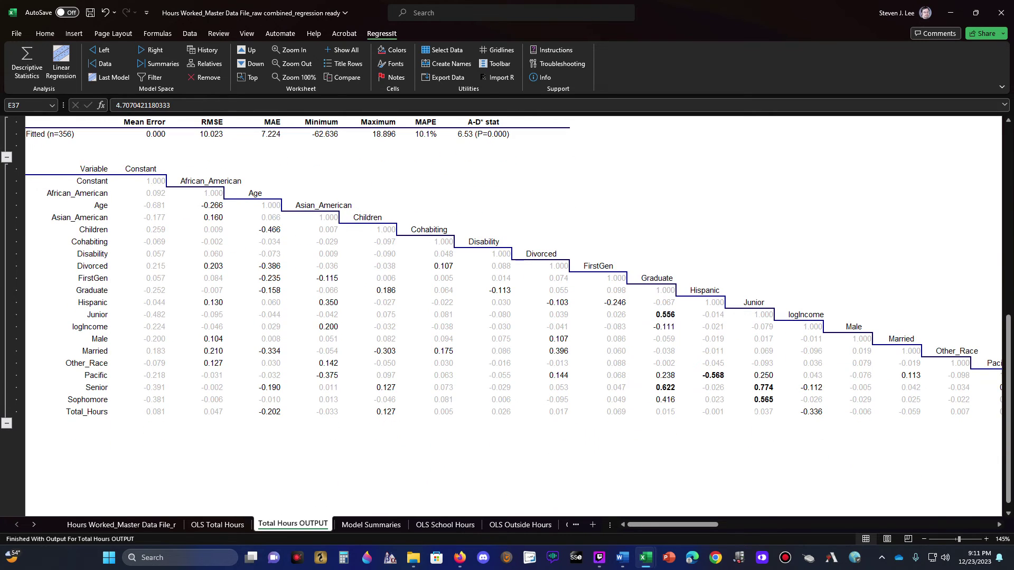
scroll(506, 293, "up", 2)
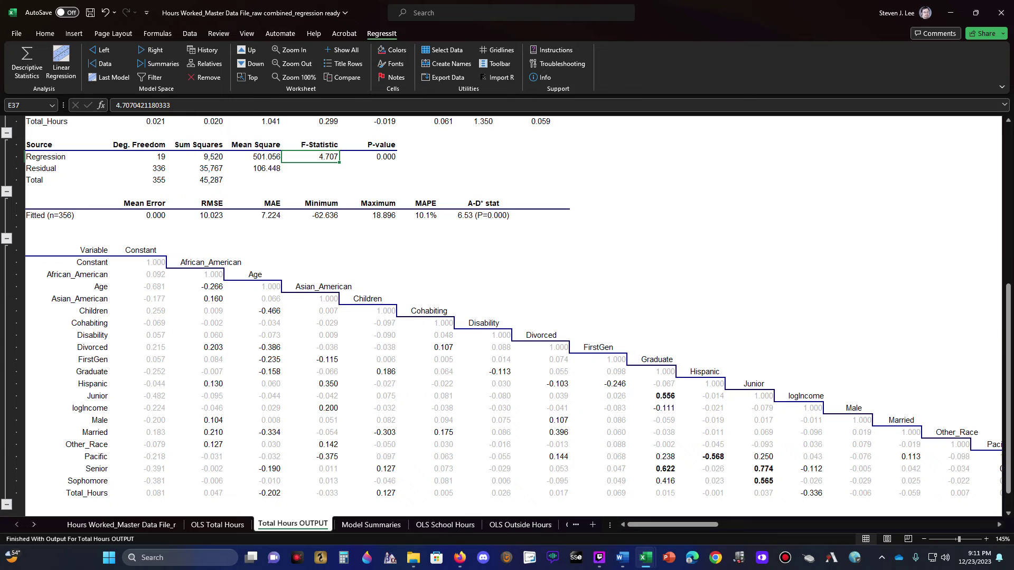
Examine the strong correlations in the Graduate and Junior columns of the matrix, especially those with Senior and Sophomore.
left_click(749, 480)
left_click(749, 468)
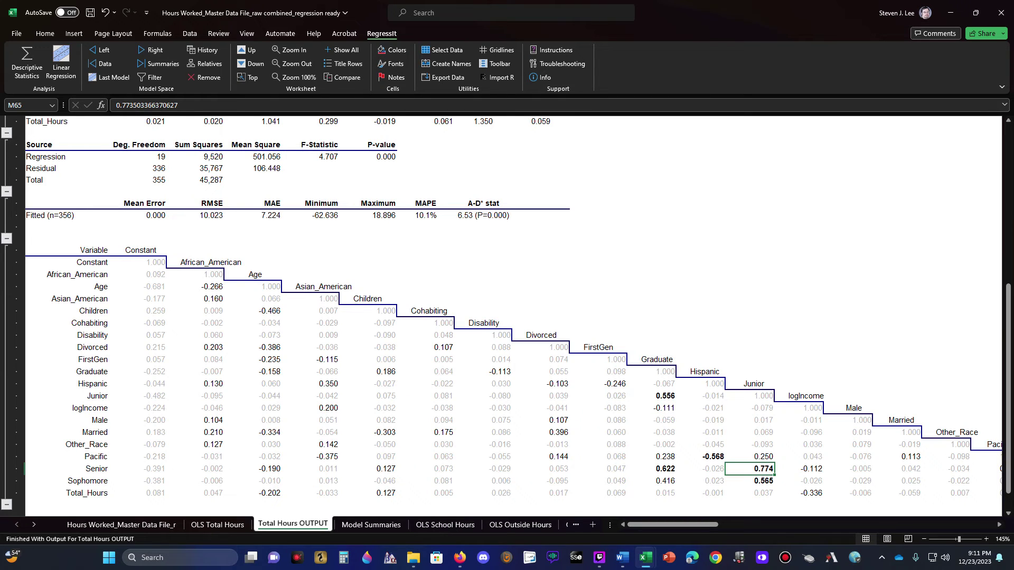
key("Left")
key("Left")
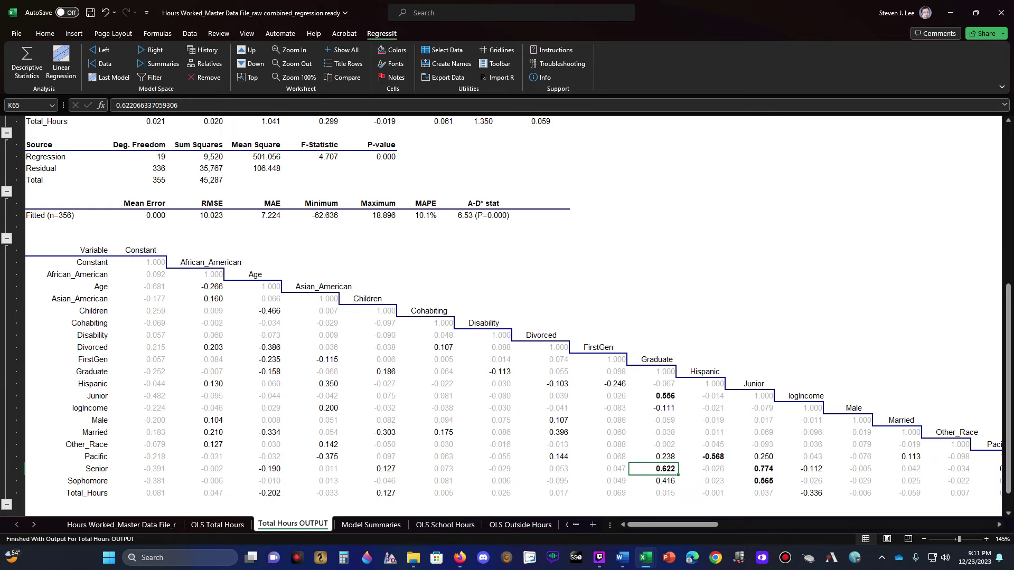
key("Up")
key("Up")
key("Up")
key("Up")
key("Up")
key("Up")
key("Down")
key("Down")
key("Down")
key("Down")
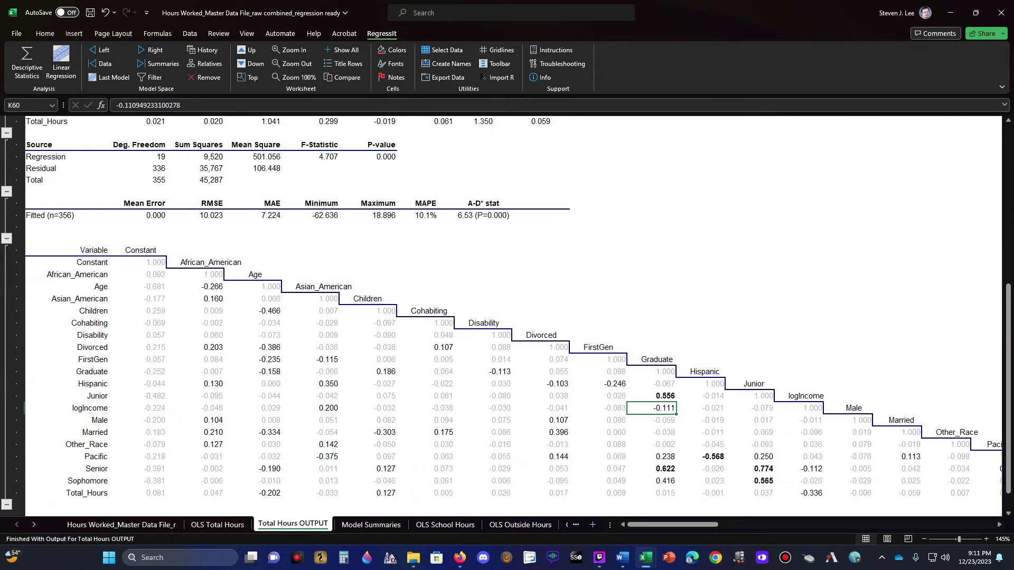
key("Right")
key("Down")
key("Right")
key("Down")
key("Down")
key("Right")
key("Up")
key("Left")
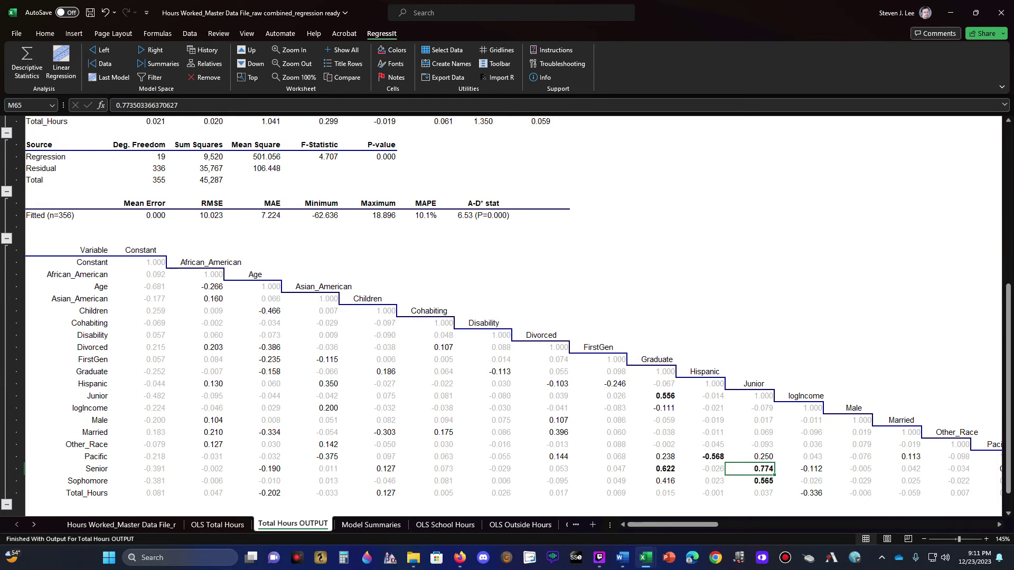
Check the Junior and Senior rows in the coefficient table against the correlation matrix.
scroll(506, 317, "up", 9)
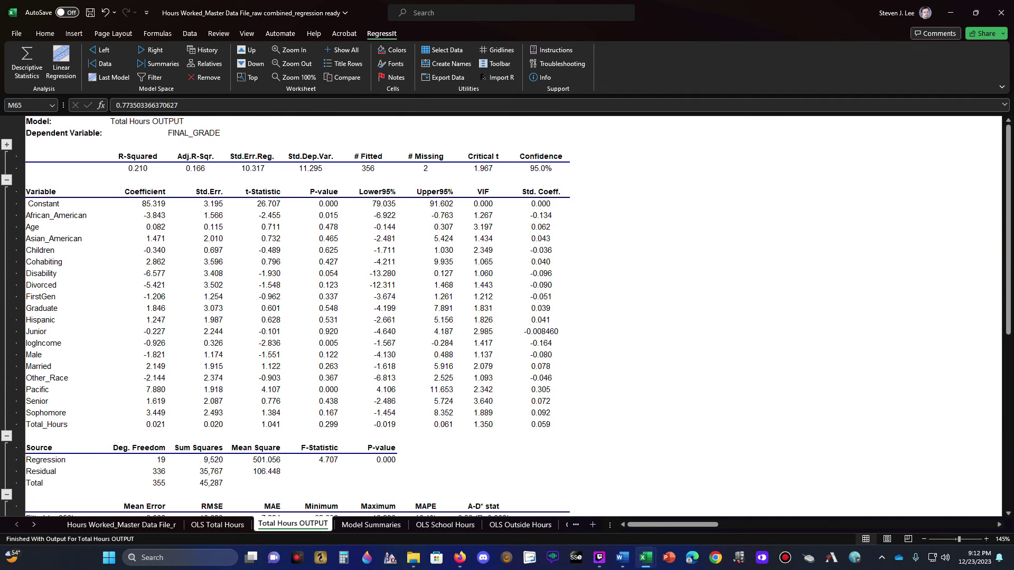
left_click(67, 331)
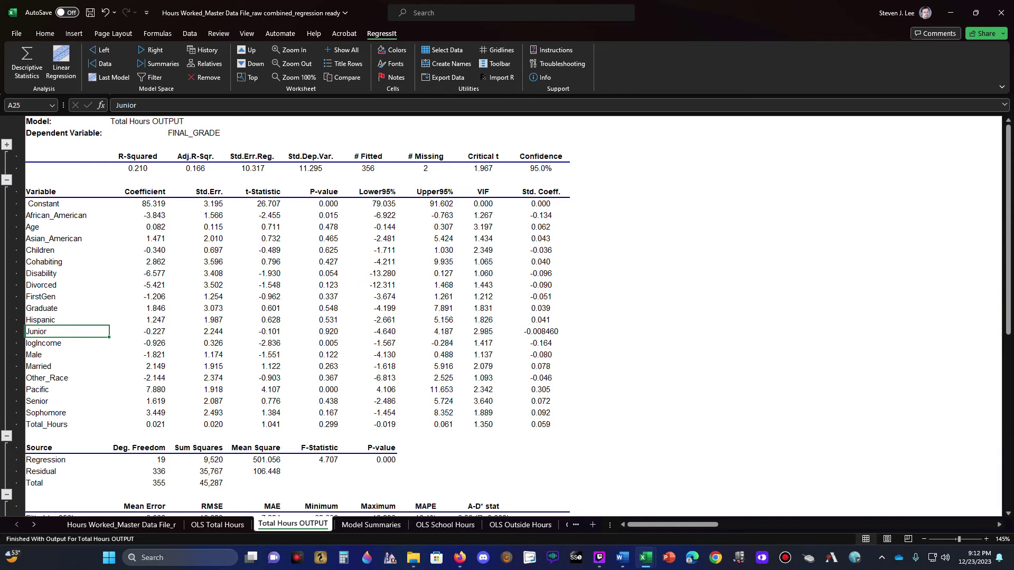
left_click(67, 401)
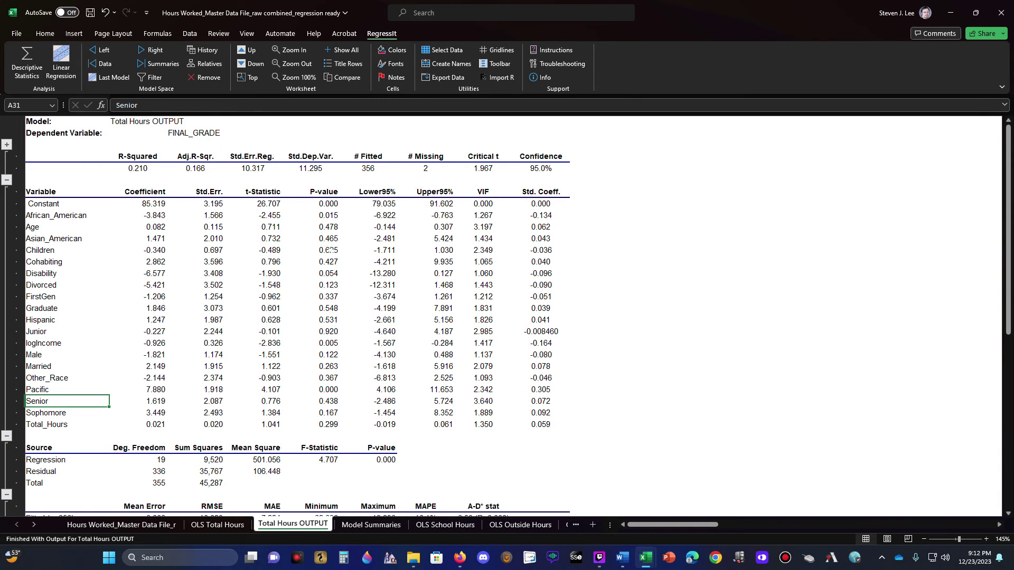
scroll(329, 250, "down", 9)
scroll(506, 317, "down", 2)
scroll(507, 317, "up", 10)
Delete all defined variable names, from African_American to Total_Hours, in the Name Manager and close it.
left_click(158, 33)
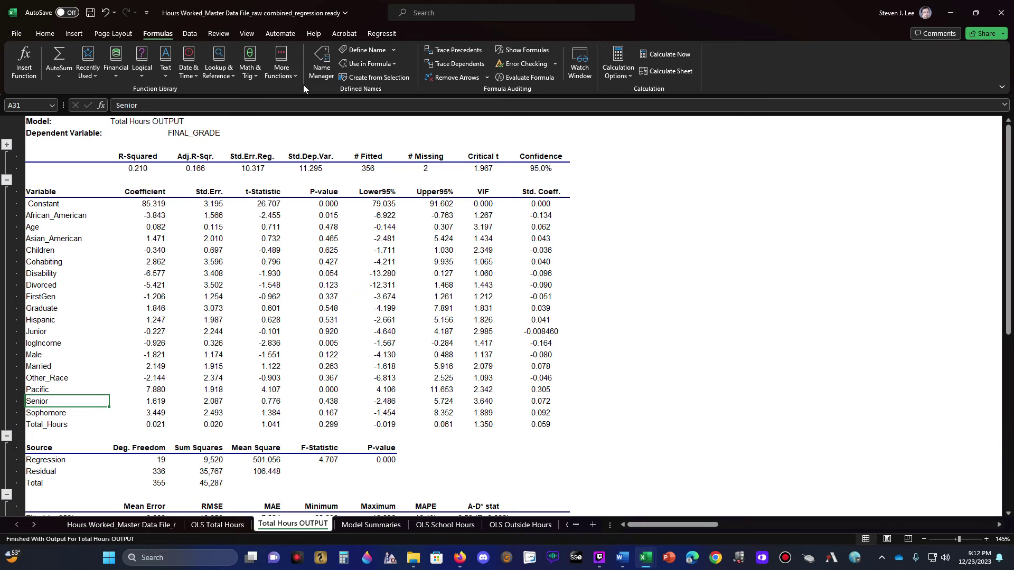
left_click(321, 67)
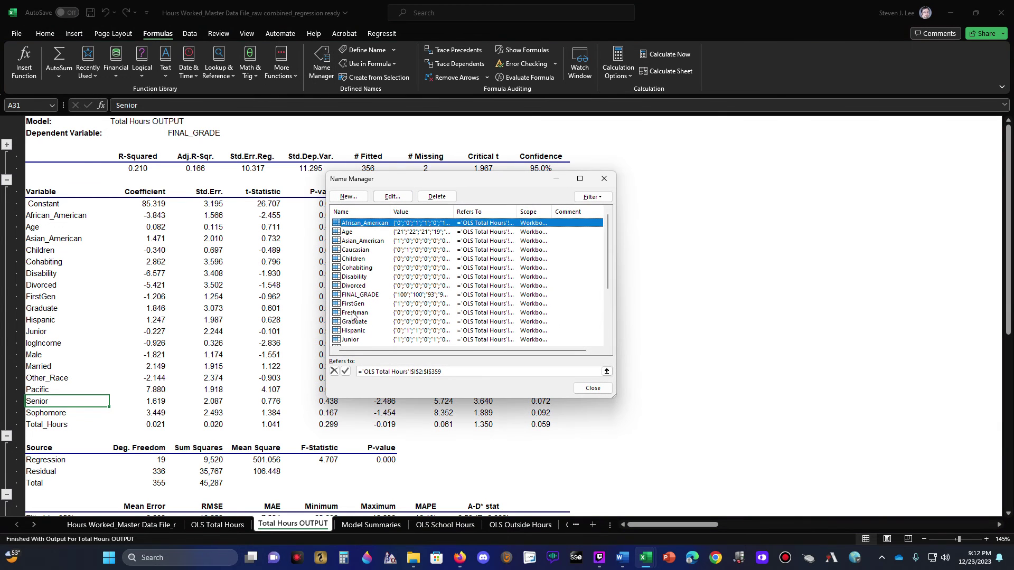
scroll(363, 328, "down", 3)
left_click(364, 340, "shift")
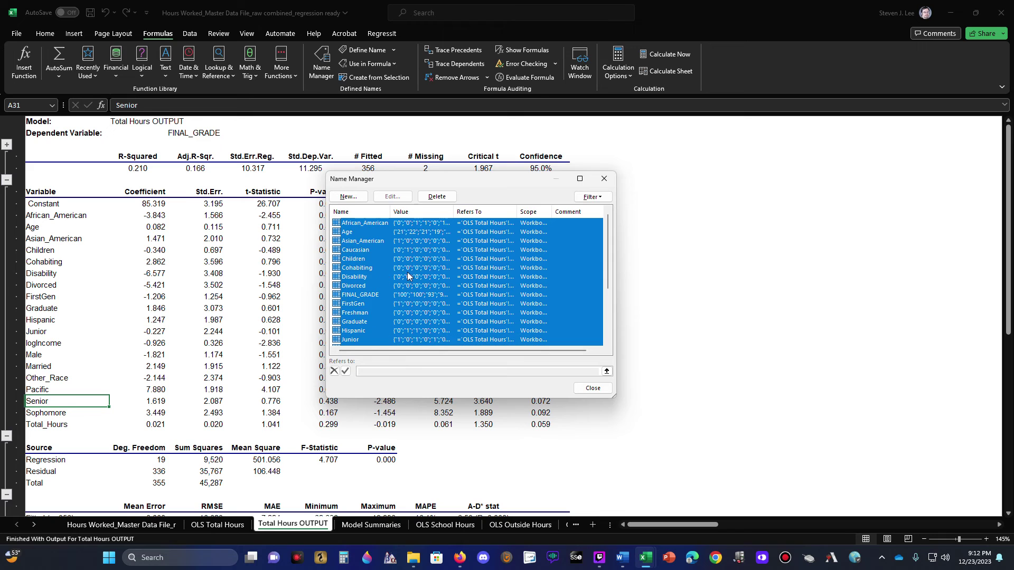
left_click(437, 197)
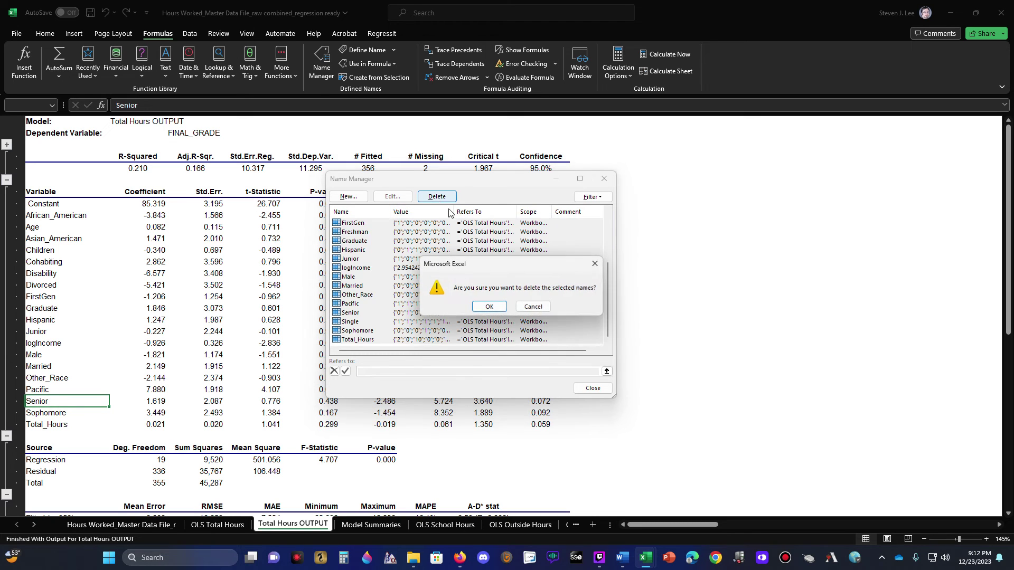
left_click(490, 307)
left_click(604, 179)
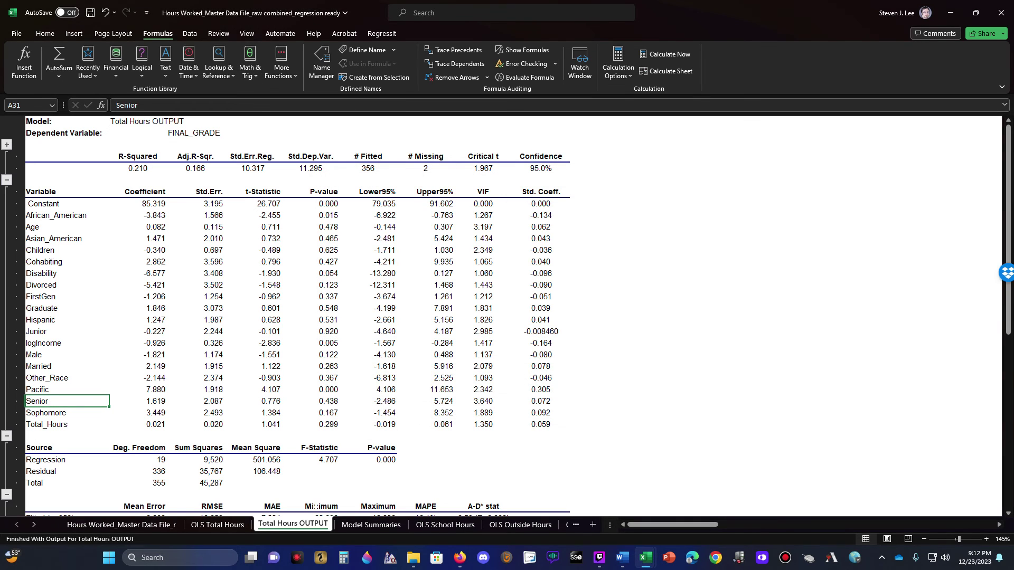
Select the whole data set on the OLS School Hours sheet with RegressIt's Select Data.
left_click(441, 526)
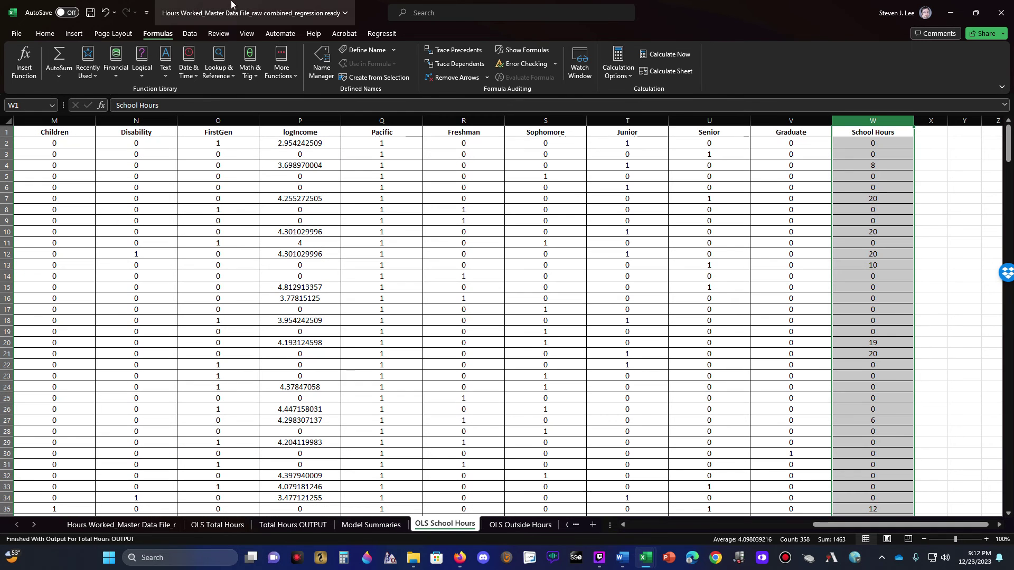
left_click(376, 33)
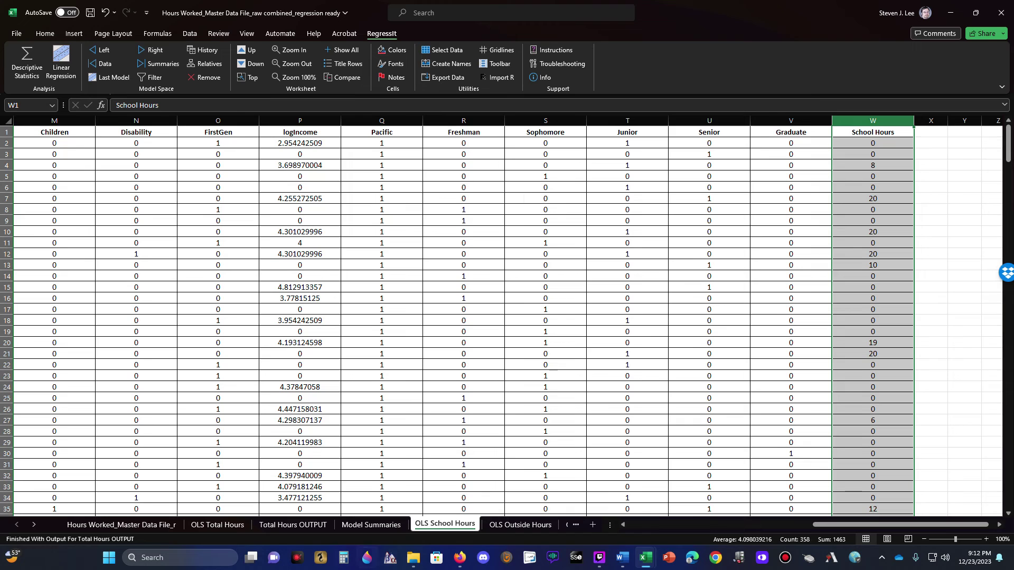
left_click(447, 51)
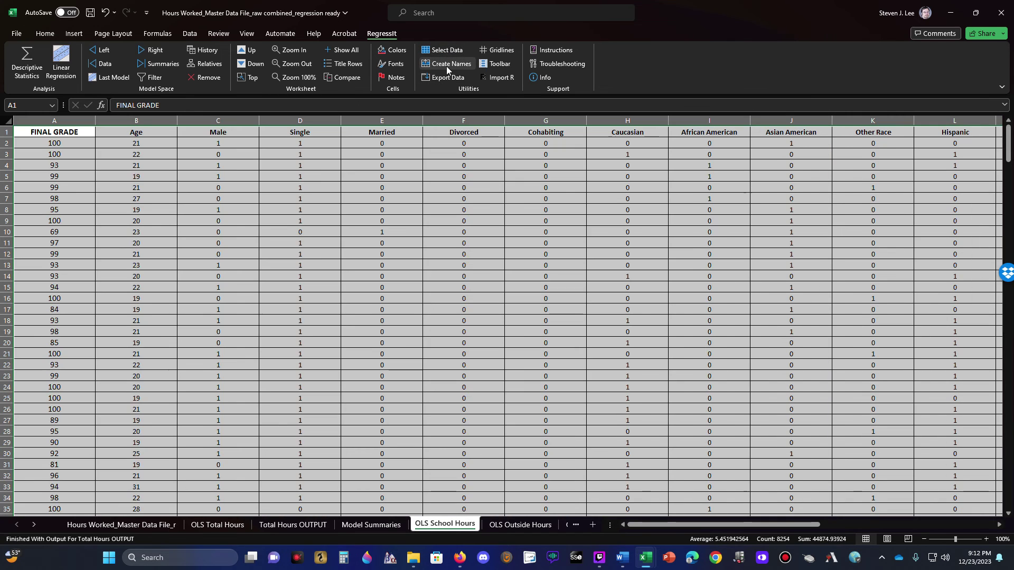
Create variable names from the top row of the selected data, and check them in the Linear Regression variable list.
left_click(446, 64)
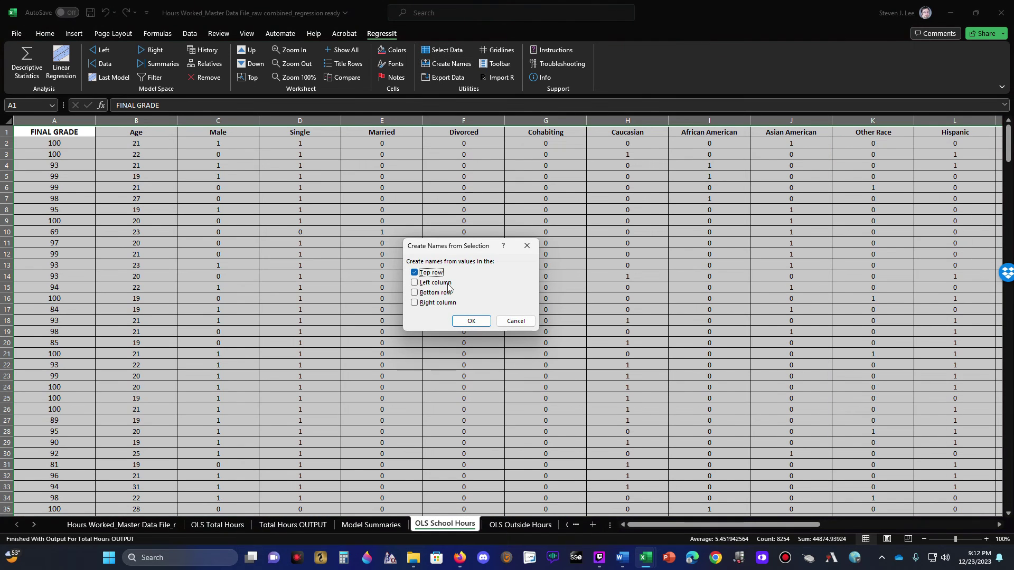
left_click(469, 321)
left_click(62, 69)
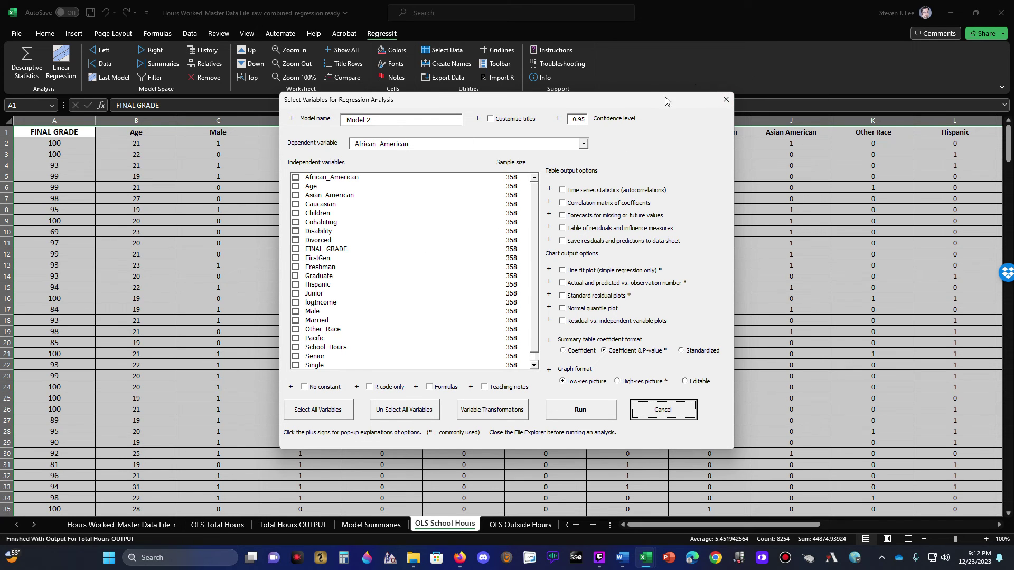
left_click(725, 99)
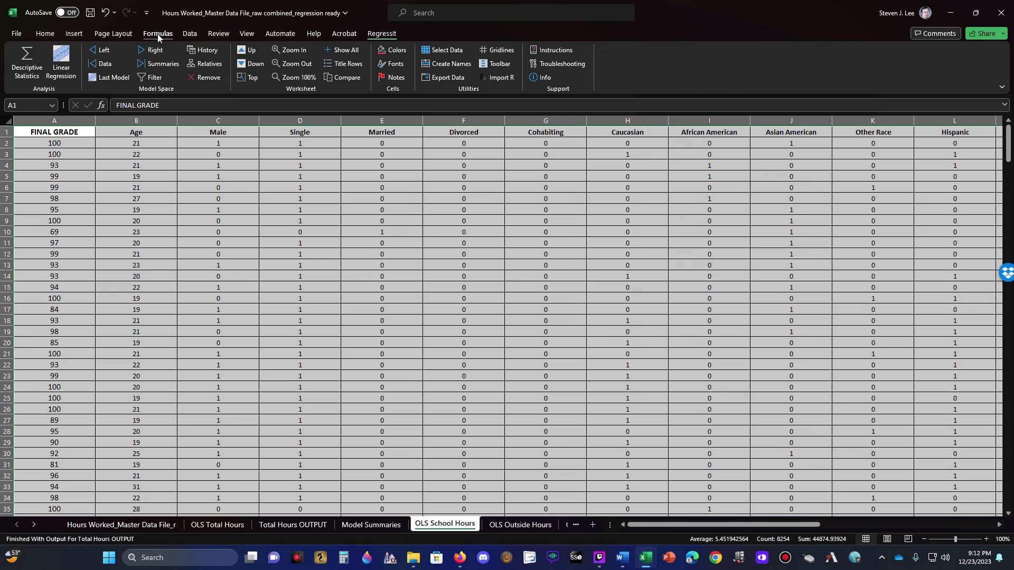
Review the full list of defined names and their OLS School Hours references in the Name Manager, and return to the RegressIt tools.
left_click(157, 34)
left_click(315, 70)
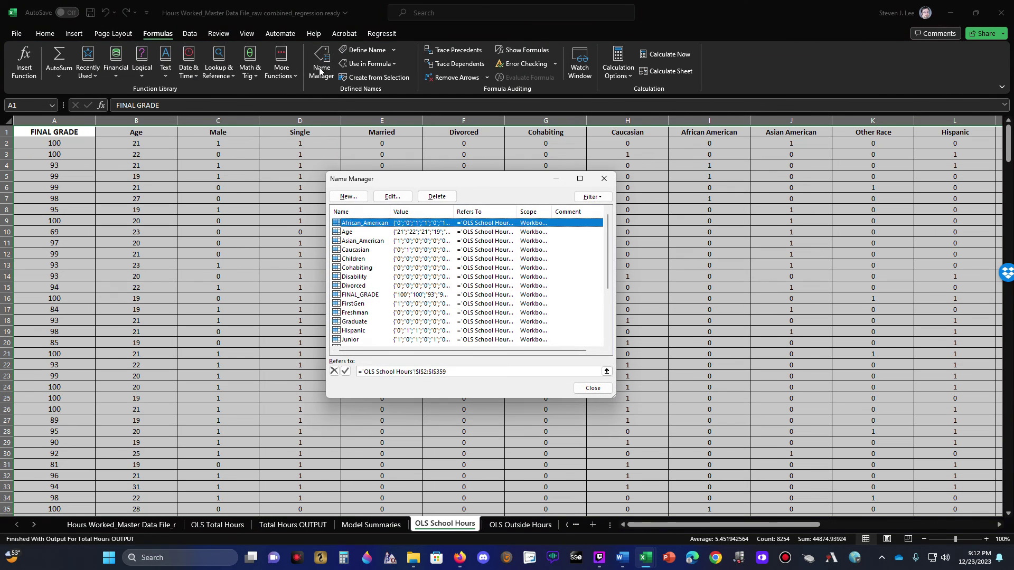
scroll(430, 254, "down", 3)
left_click(604, 179)
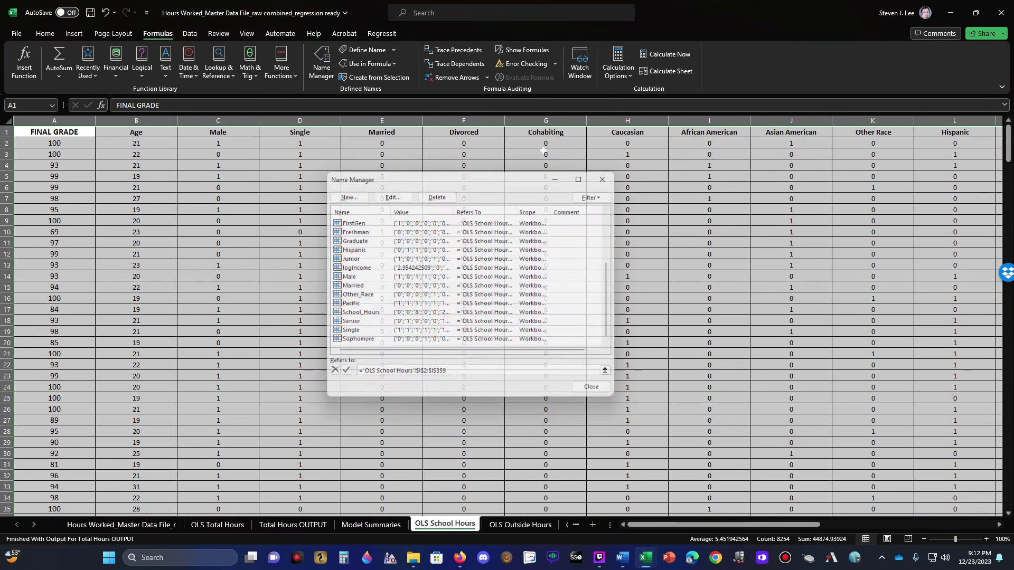
left_click(372, 35)
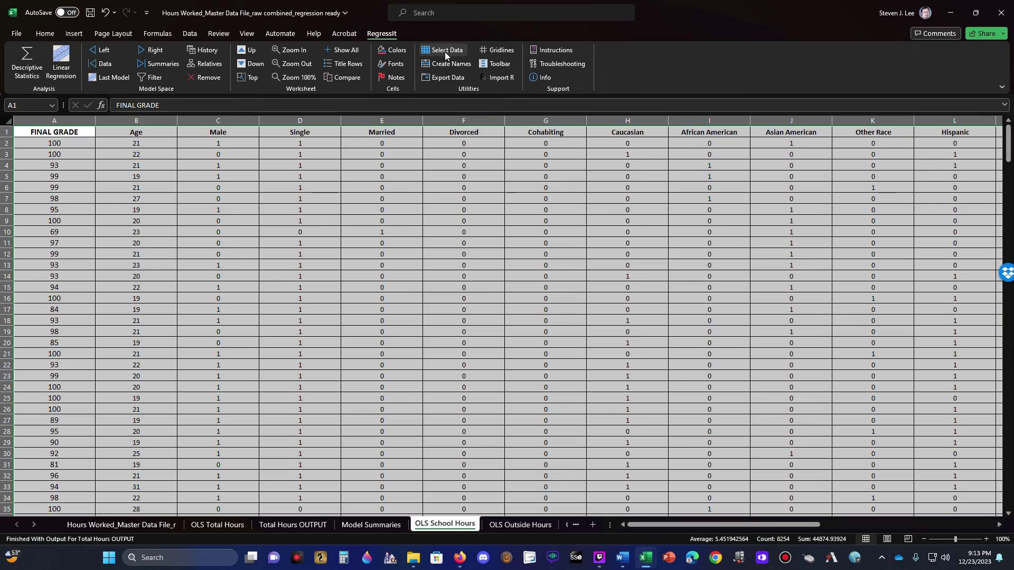